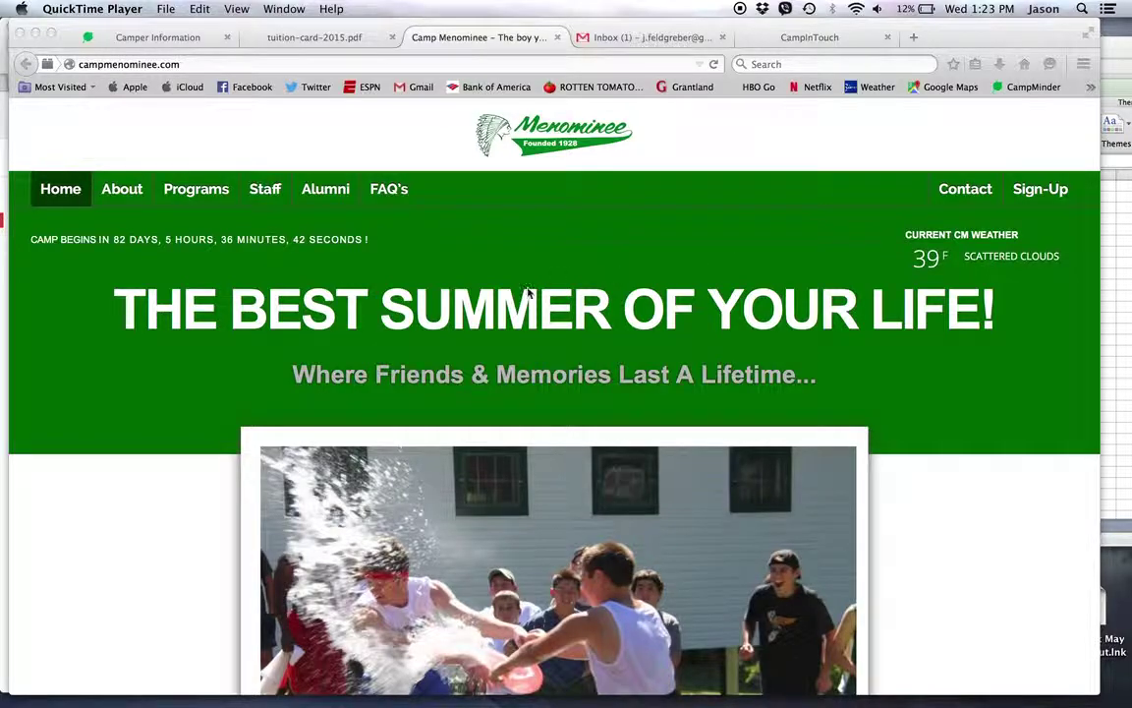
# Bring up the camp opening letter in Word and follow its CampInTouch login link.
pyautogui.hotkey('ctrl', 'Up')
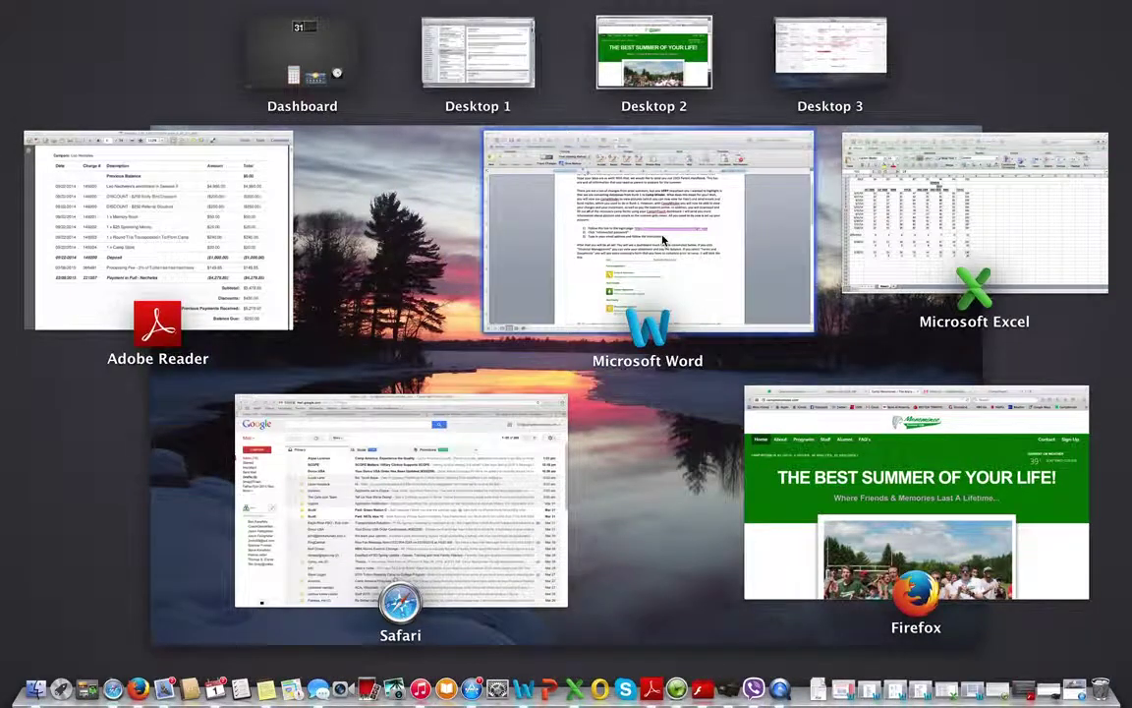
pyautogui.click(662, 239)
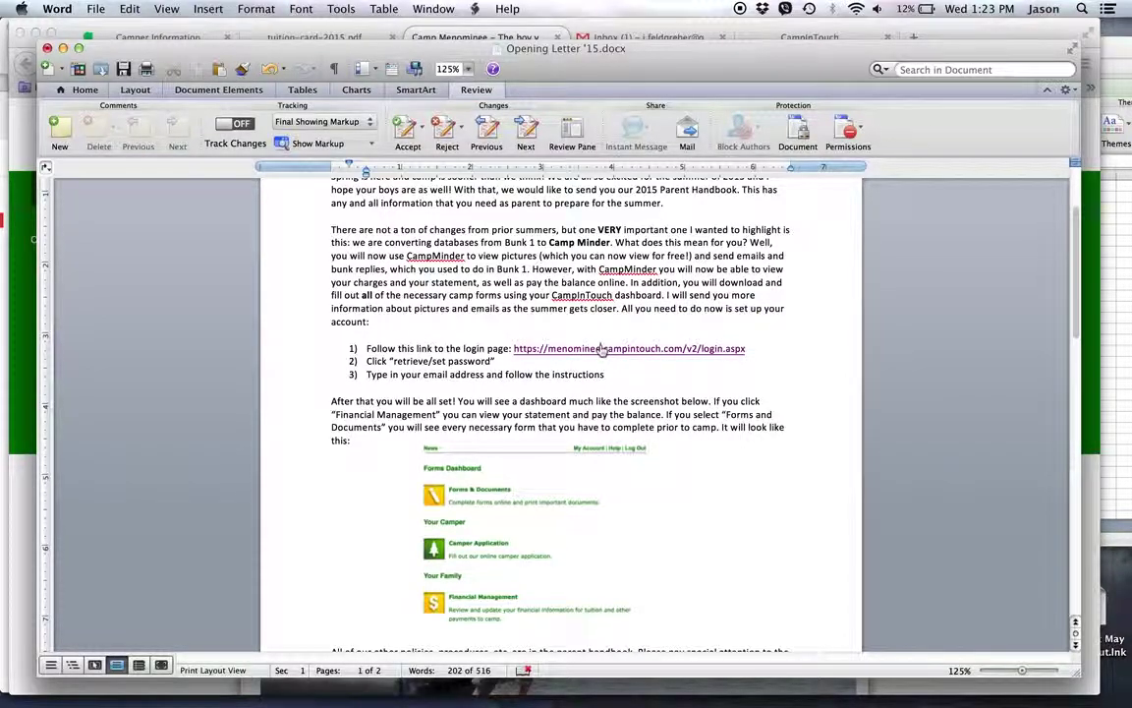
pyautogui.click(601, 349)
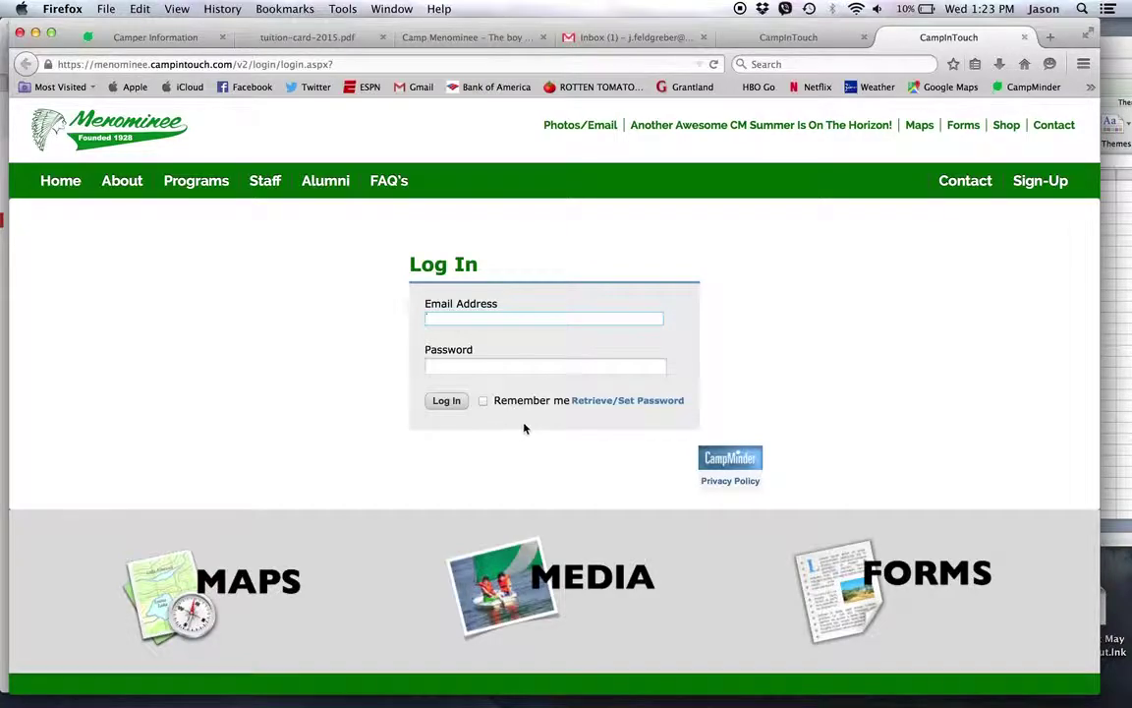
# Request a Retrieve/Set Password e-mail for the parent's e-mail address and acknowledge the confirmation.
pyautogui.click(599, 403)
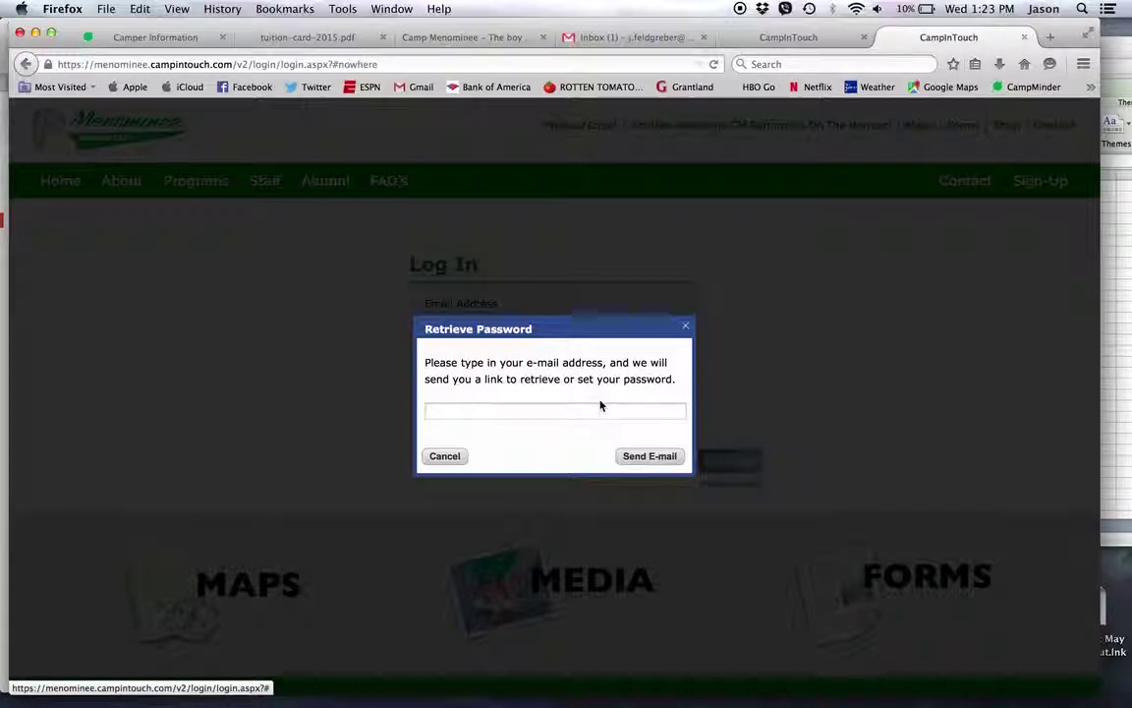
pyautogui.click(556, 410)
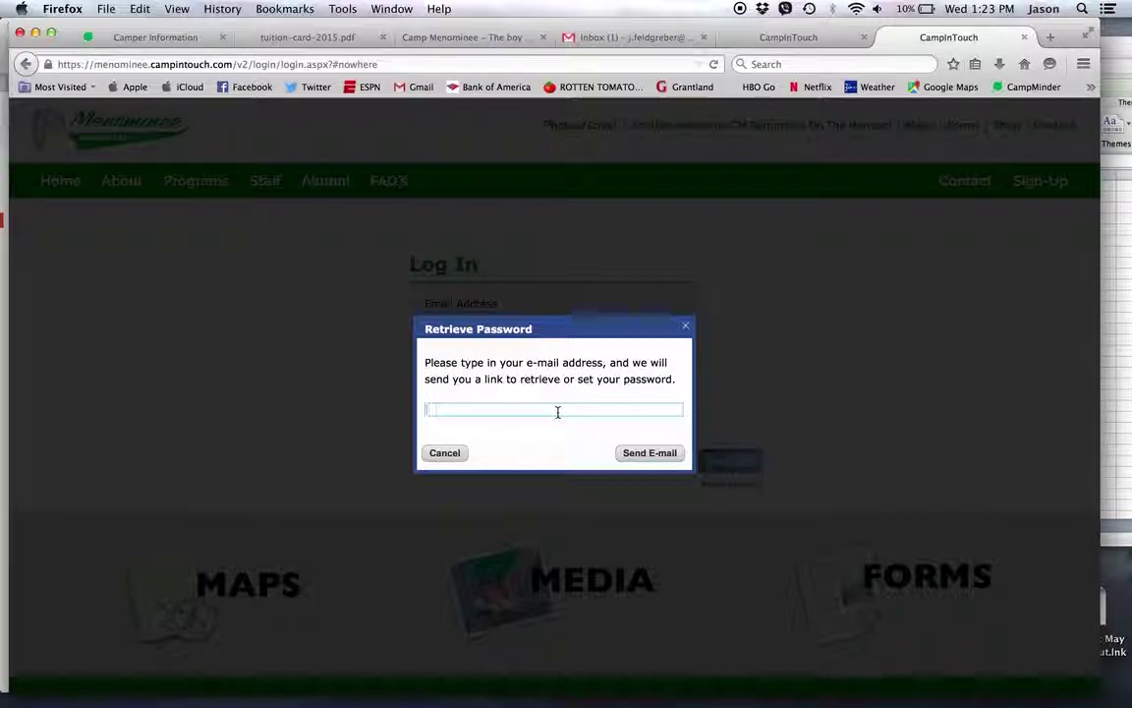
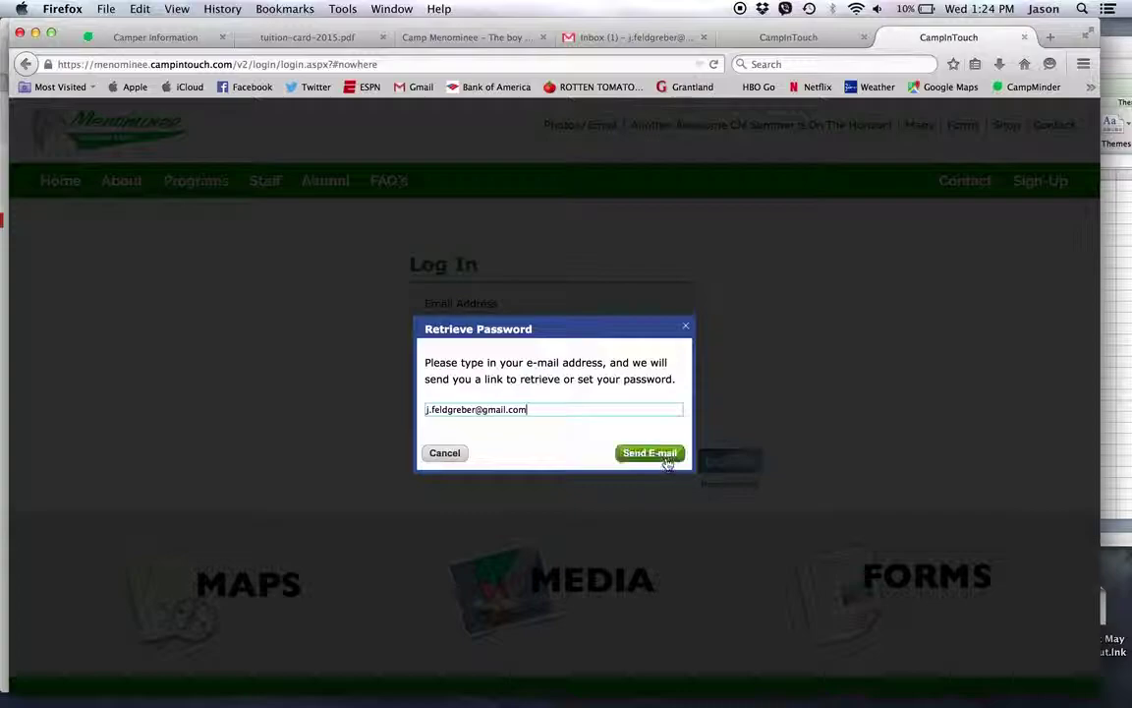
pyautogui.click(667, 460)
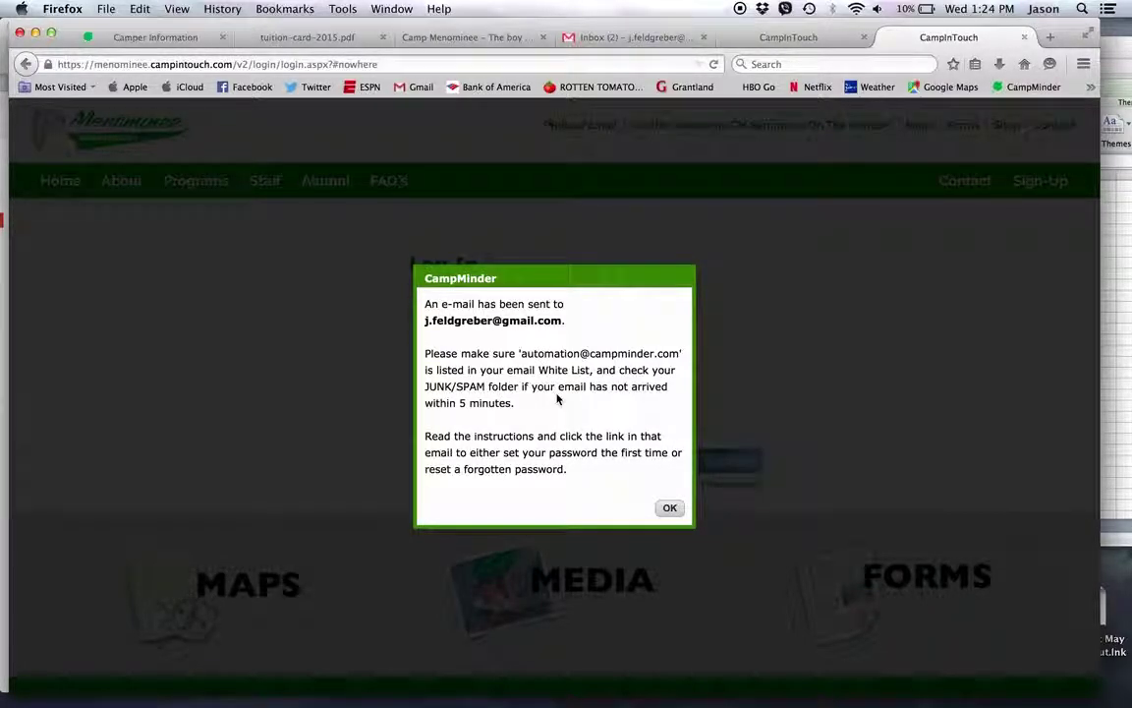
pyautogui.click(669, 507)
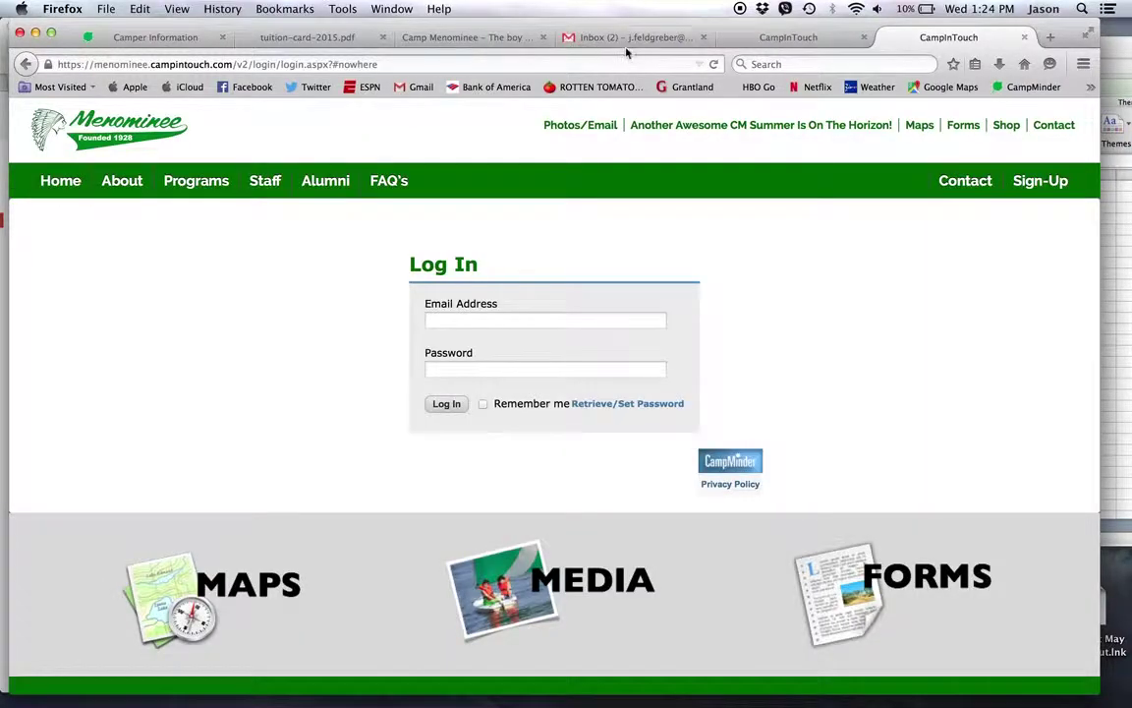
# Open the Camp Menominee Password Request e-mail in Gmail and follow its password link.
pyautogui.click(629, 37)
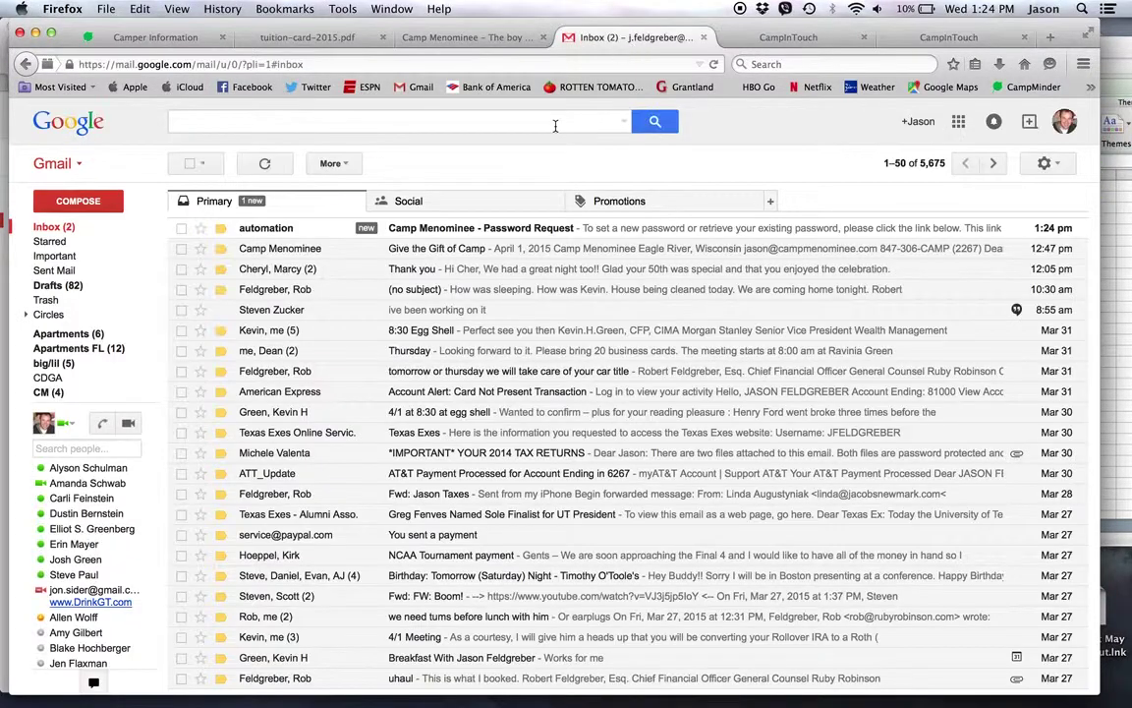
pyautogui.click(476, 229)
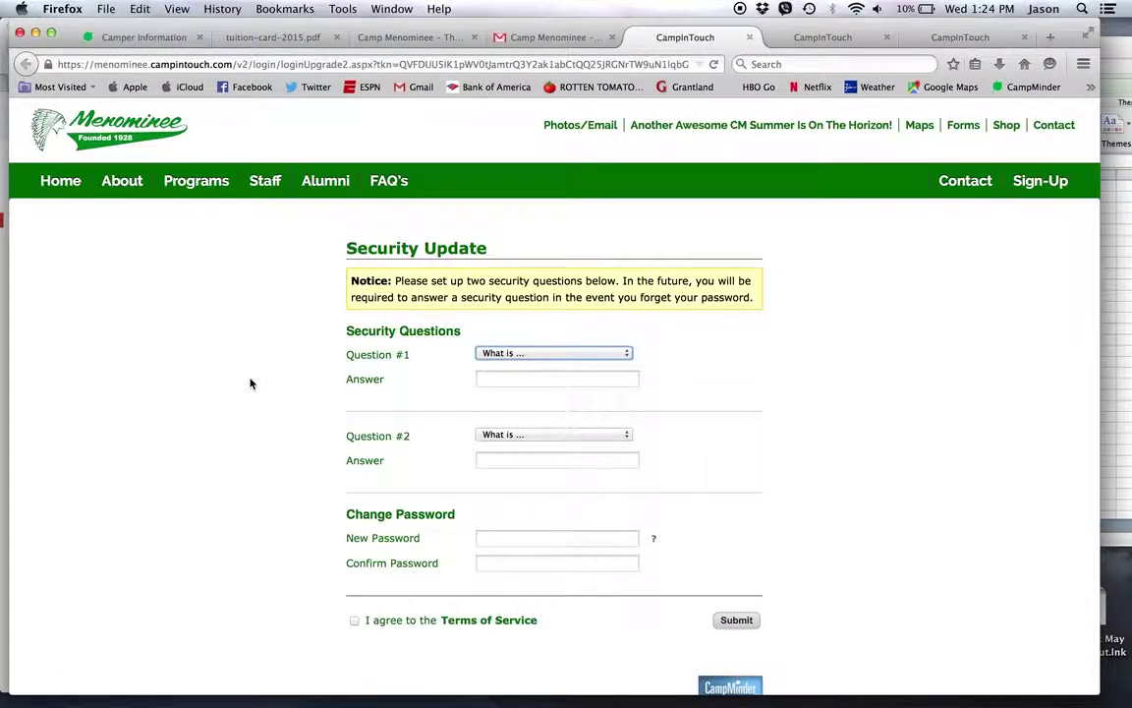
# Set security questions to mother's maiden name and first pet's name, entering answers for each.
pyautogui.scroll(-1, 373, 366)
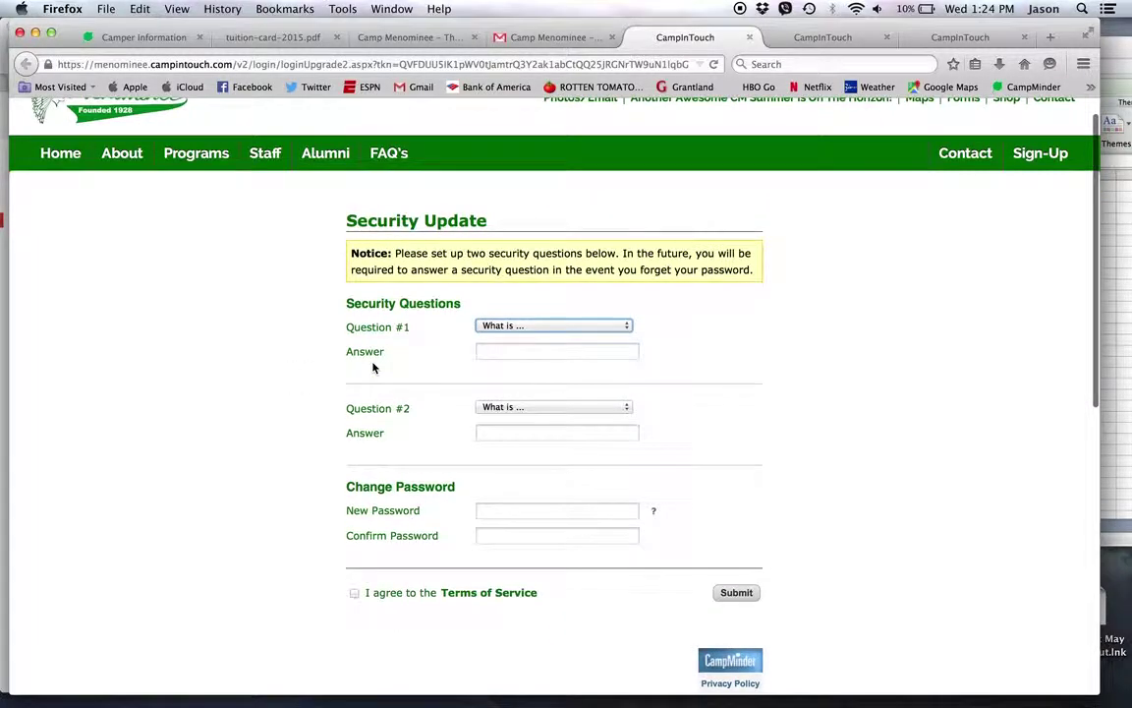
pyautogui.click(548, 328)
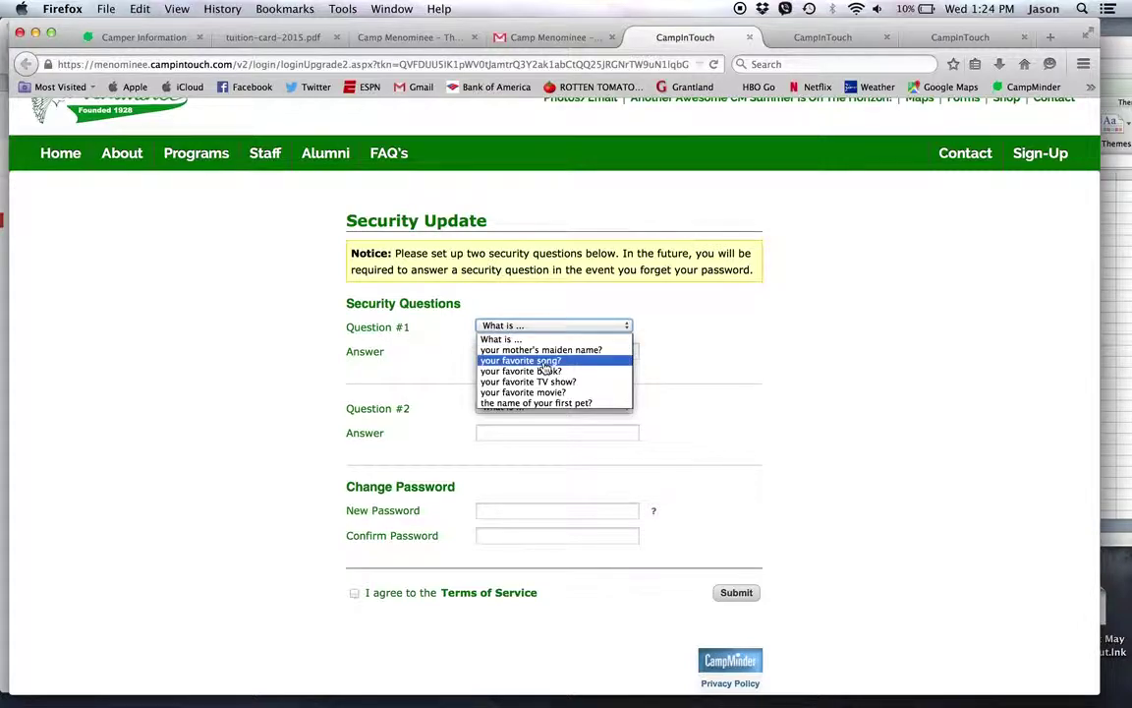
pyautogui.click(541, 350)
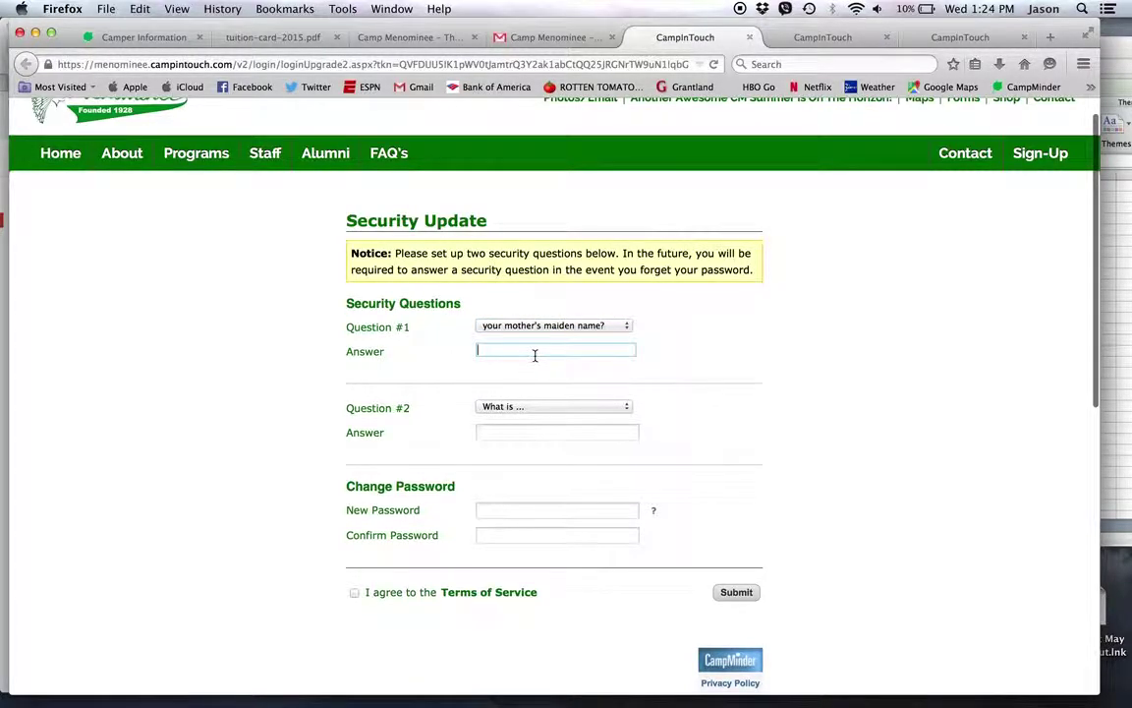
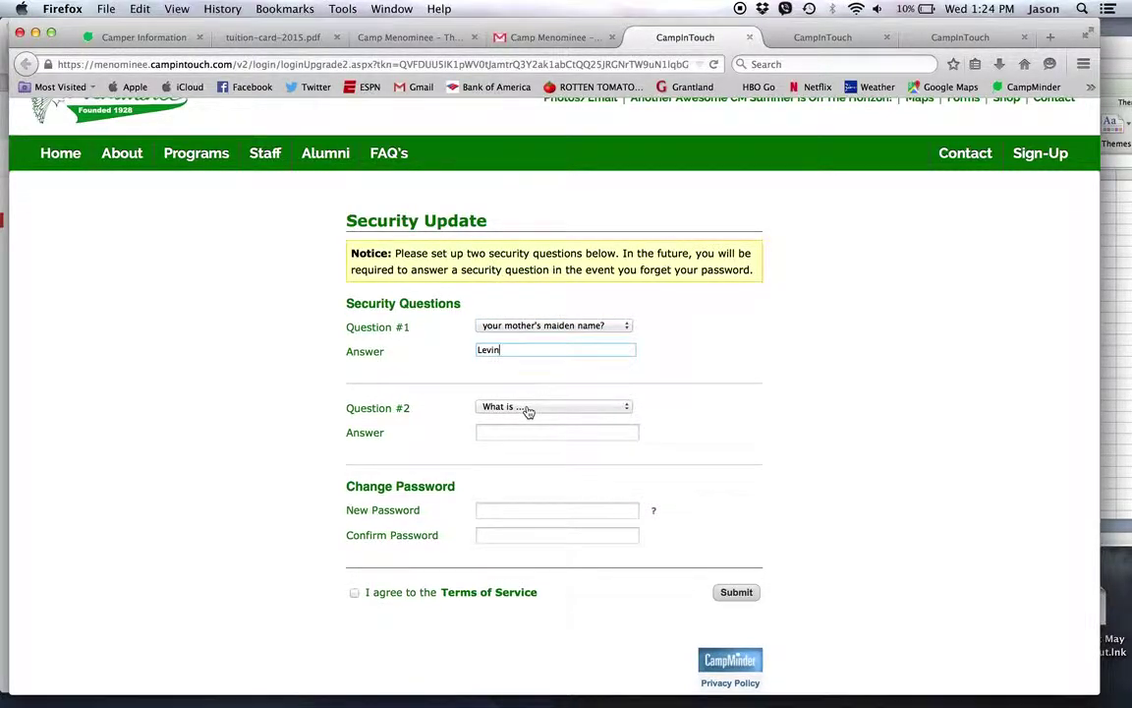
pyautogui.click(529, 407)
pyautogui.click(535, 485)
pyautogui.click(556, 432)
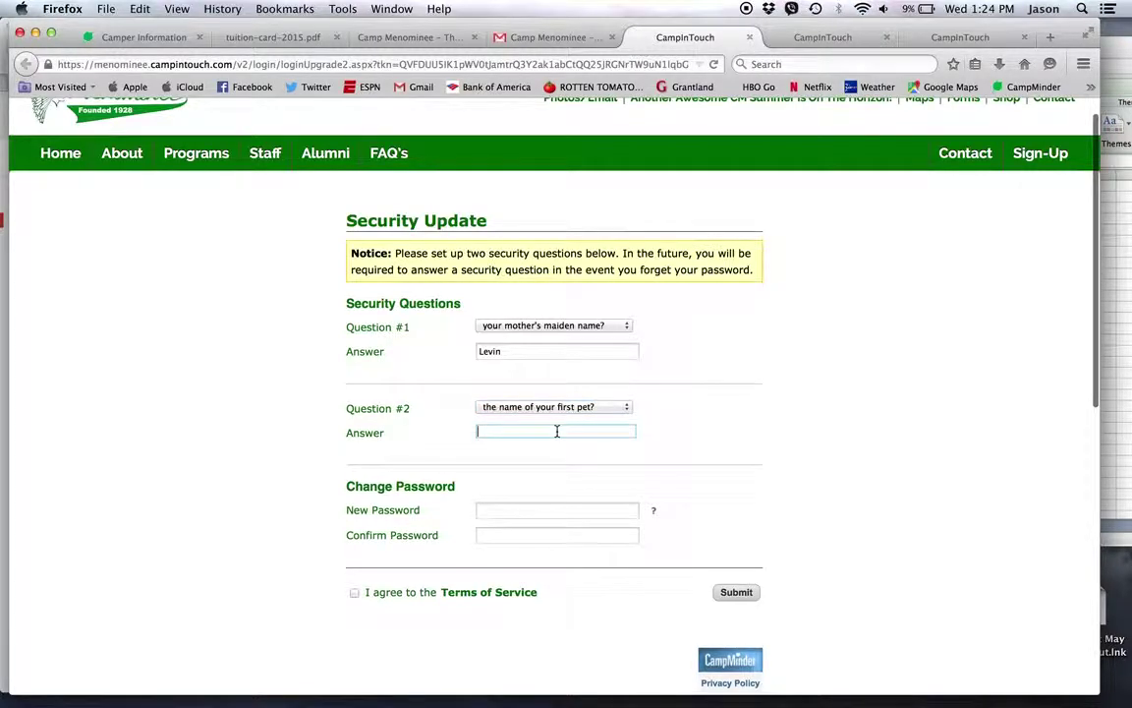
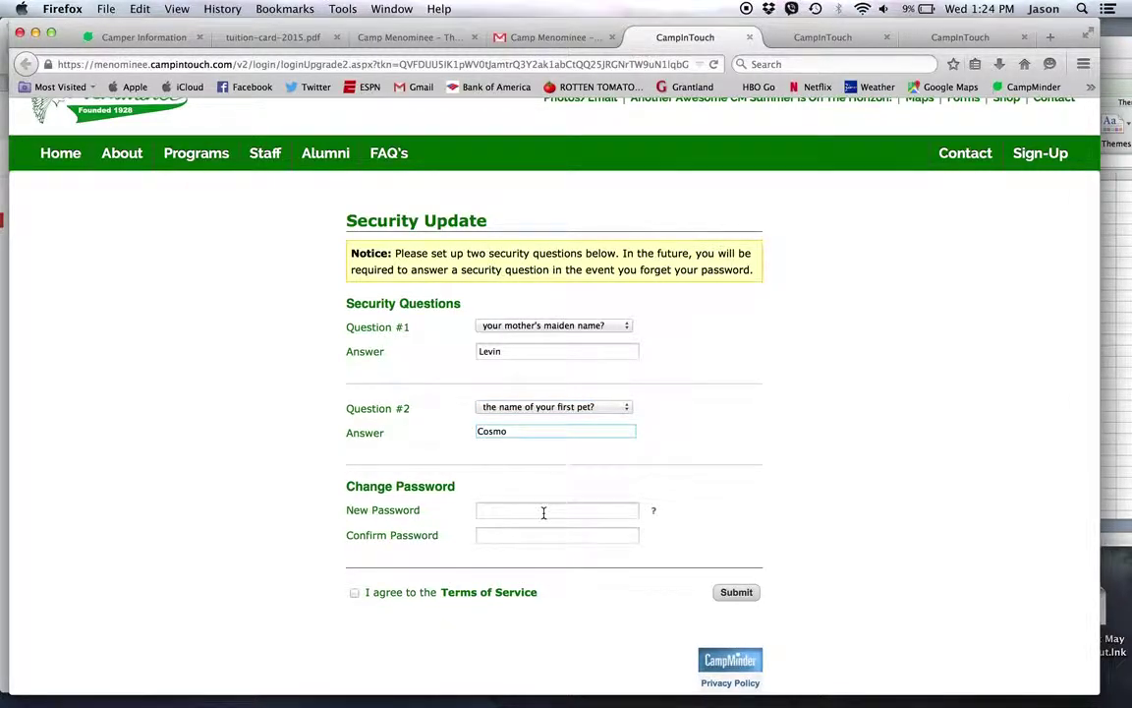
# Enter and confirm a new password, accept the Terms of Service, and submit the security update.
pyautogui.click(544, 512)
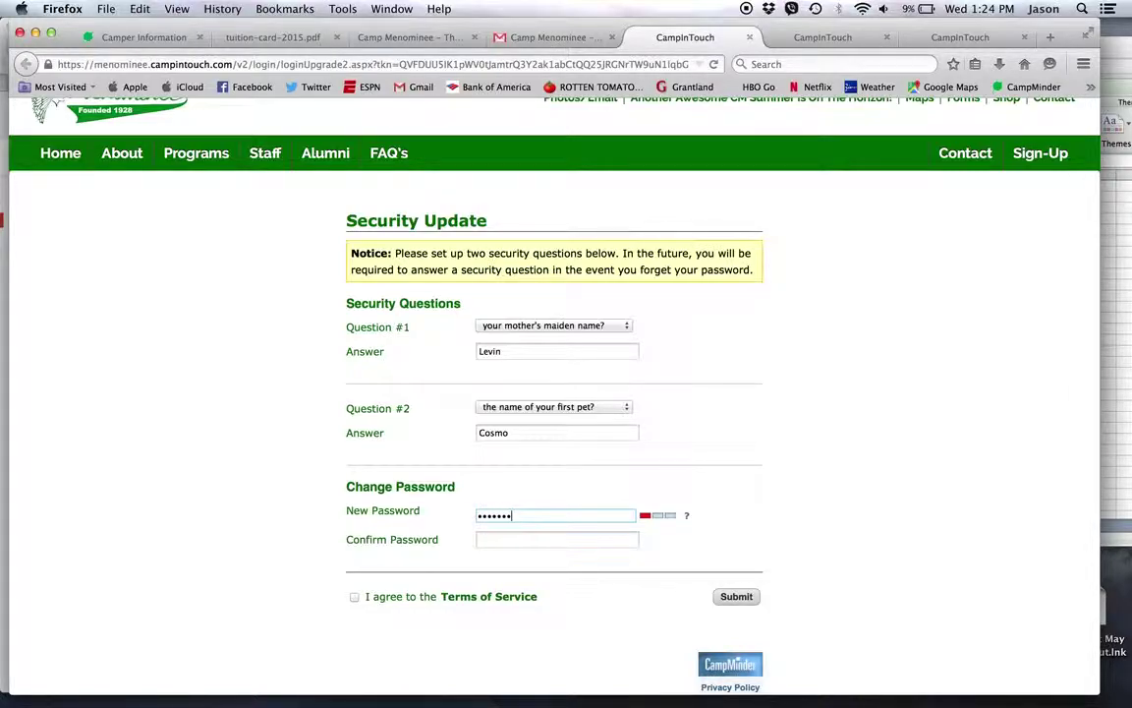
pyautogui.press('Tab')
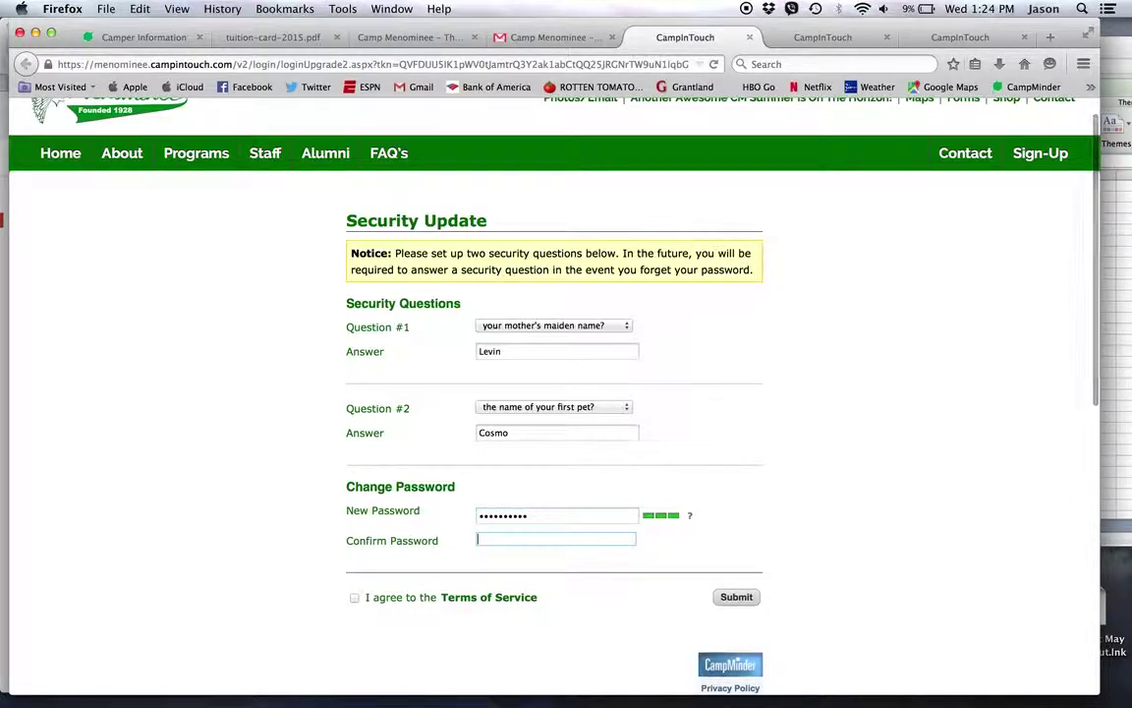
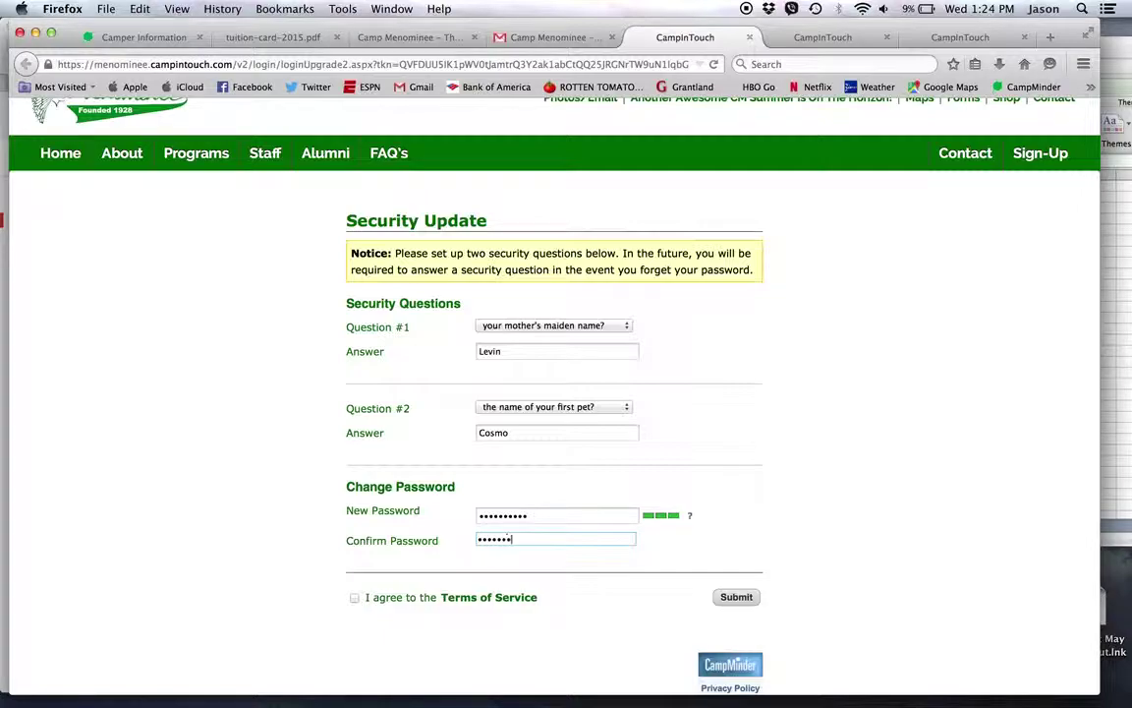
pyautogui.click(355, 597)
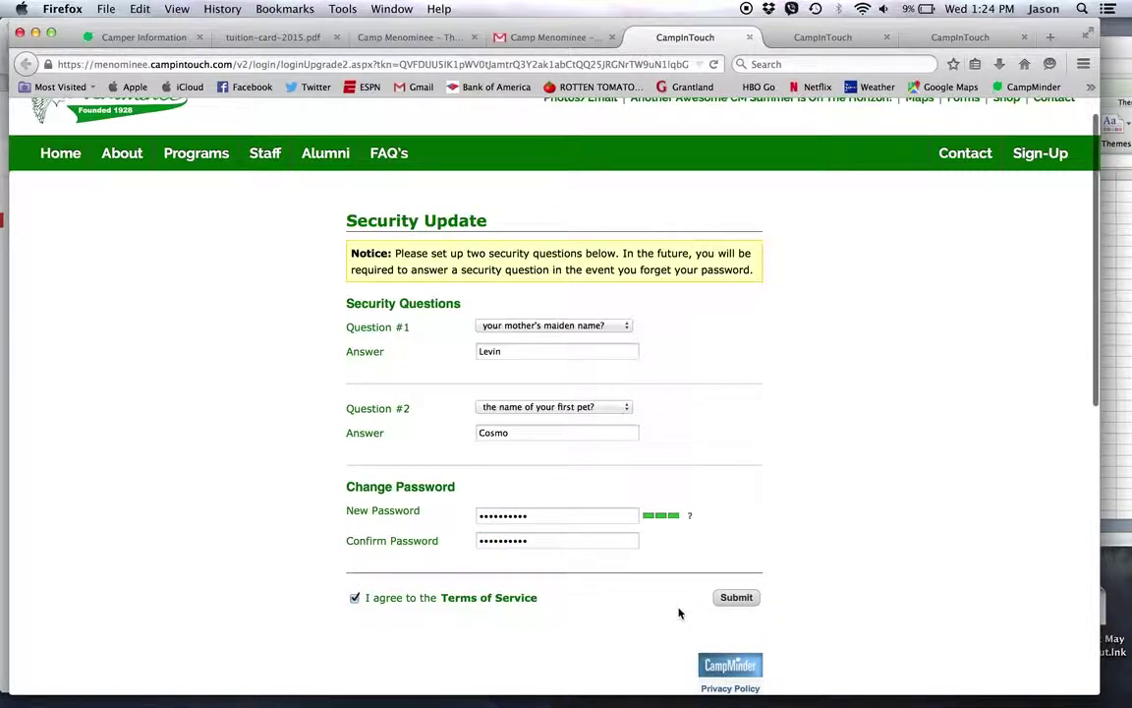
pyautogui.click(735, 598)
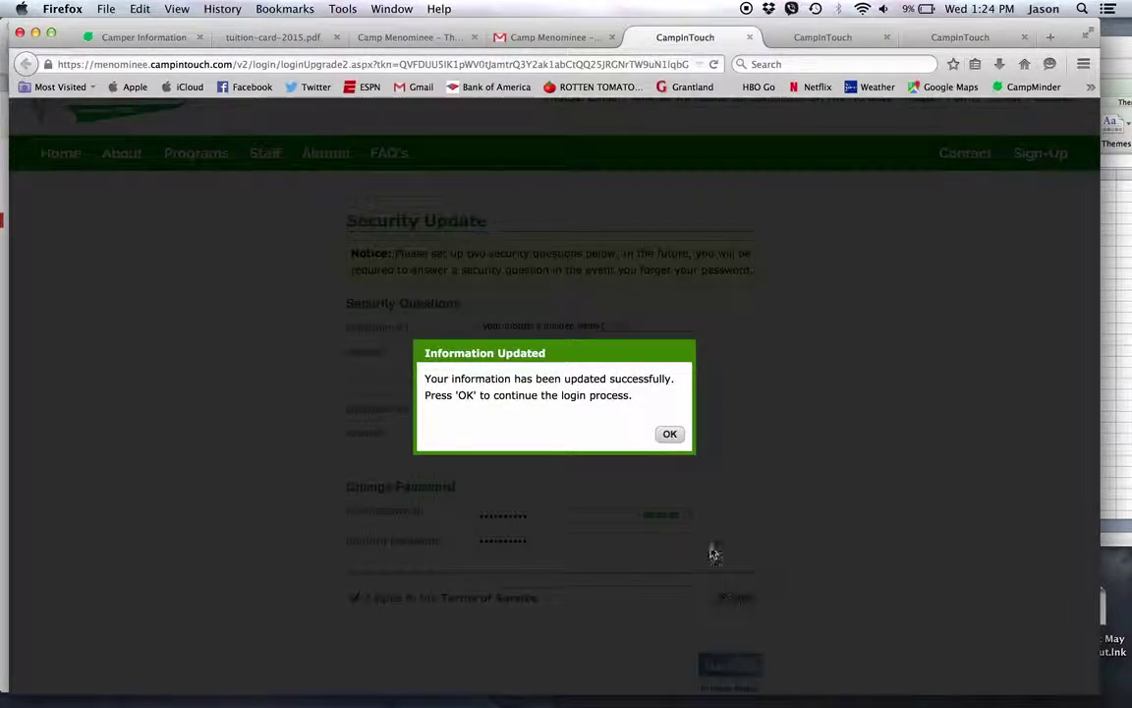
pyautogui.click(670, 435)
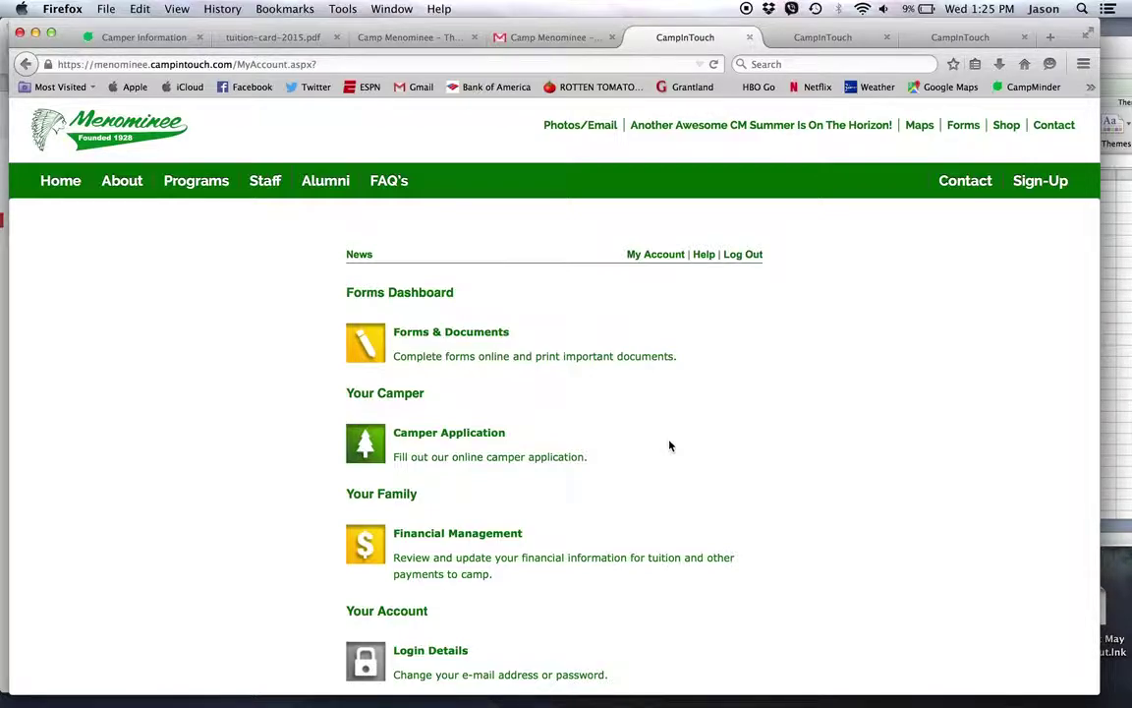
# Look over the My Account dashboard and go to the Forms & Documents list.
pyautogui.scroll(-3, 850, 465)
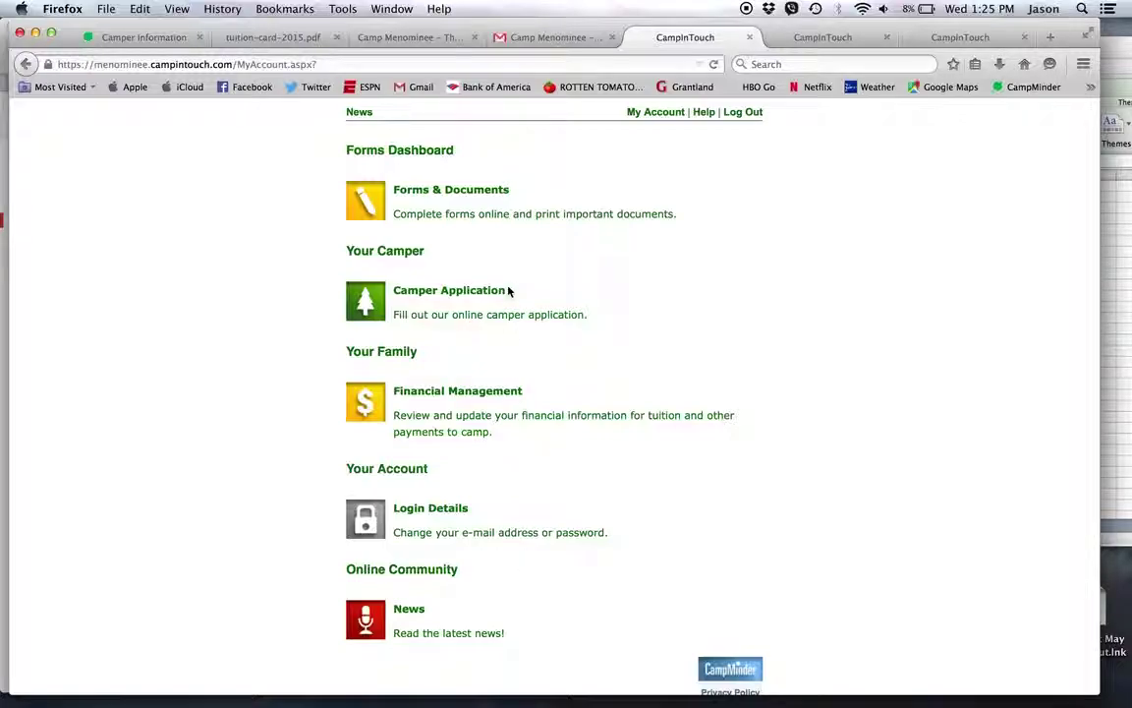
pyautogui.click(486, 192)
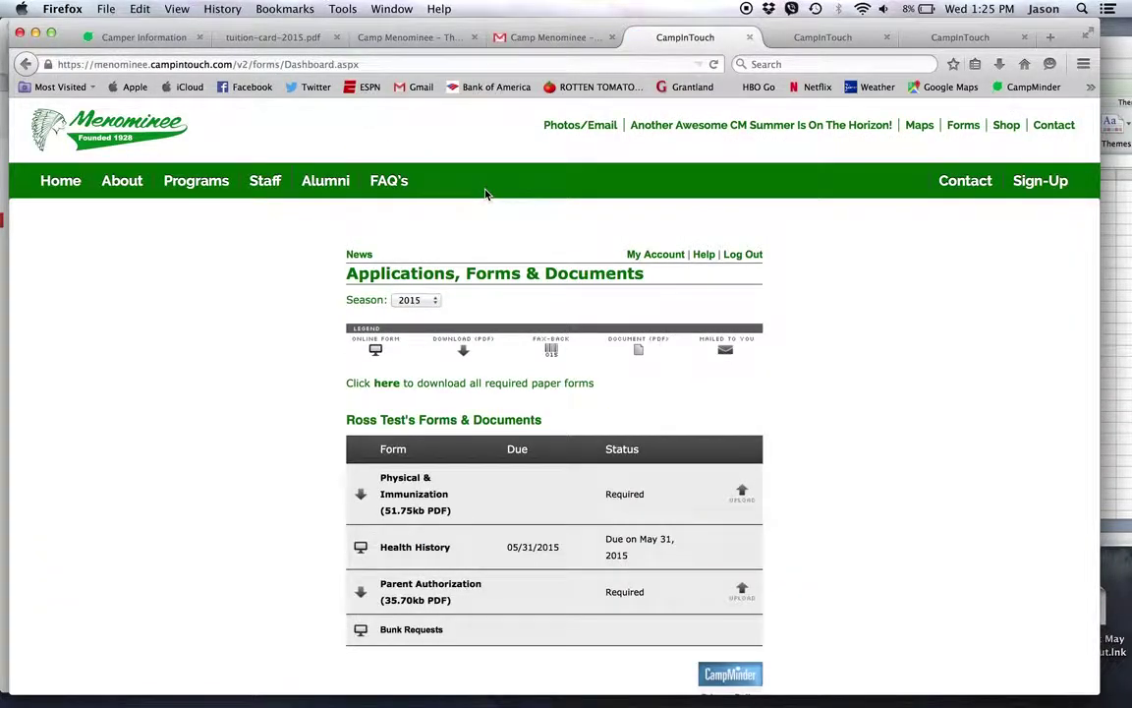
# Scroll the forms list showing the two PDF forms, Health History due May 31, and Bunk Requests.
pyautogui.scroll(-3, 352, 379)
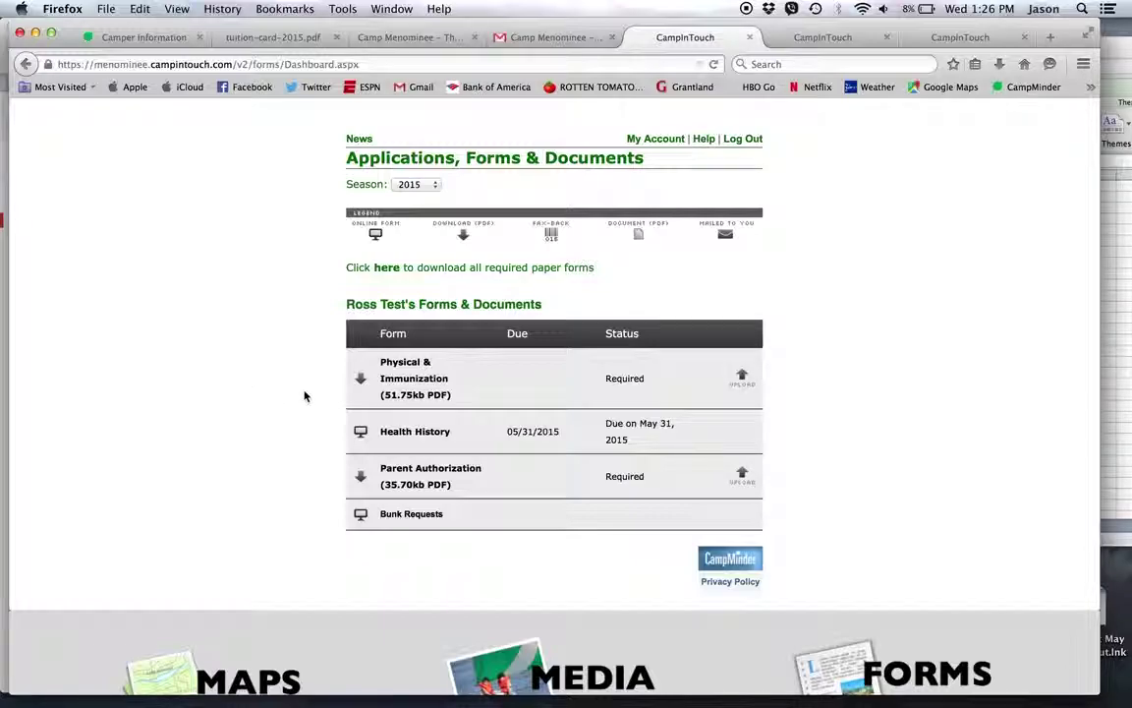
# Download the Physical & Immunization form and open it in Adobe Reader.
pyautogui.click(362, 379)
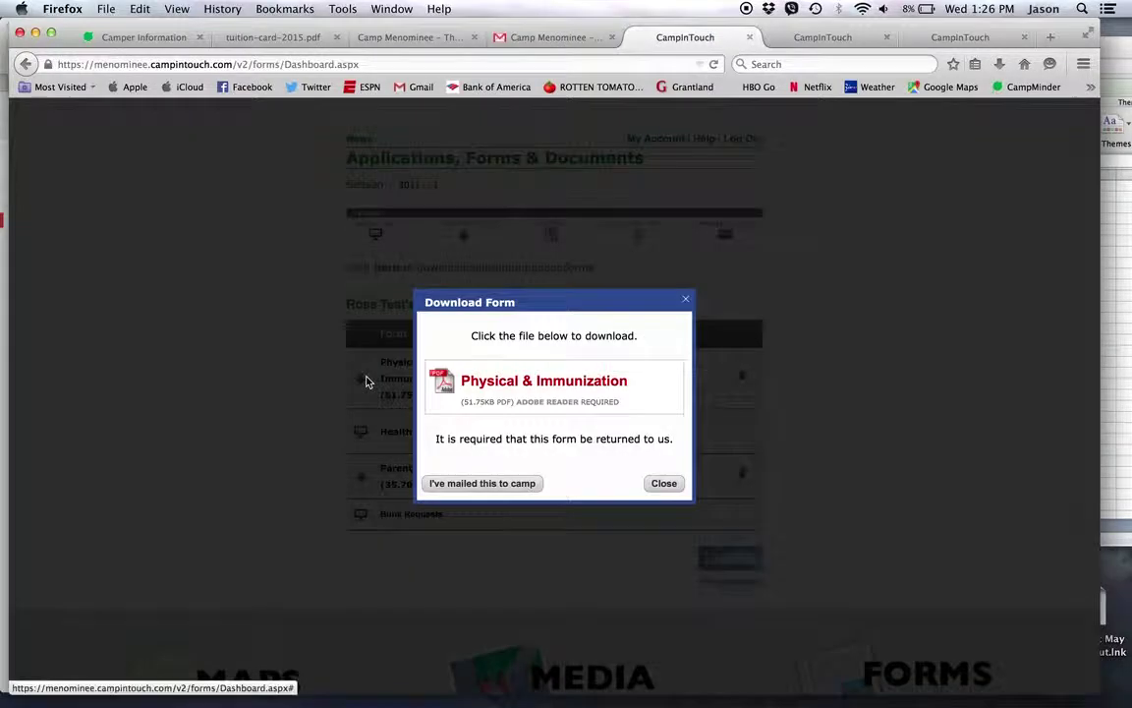
pyautogui.click(519, 386)
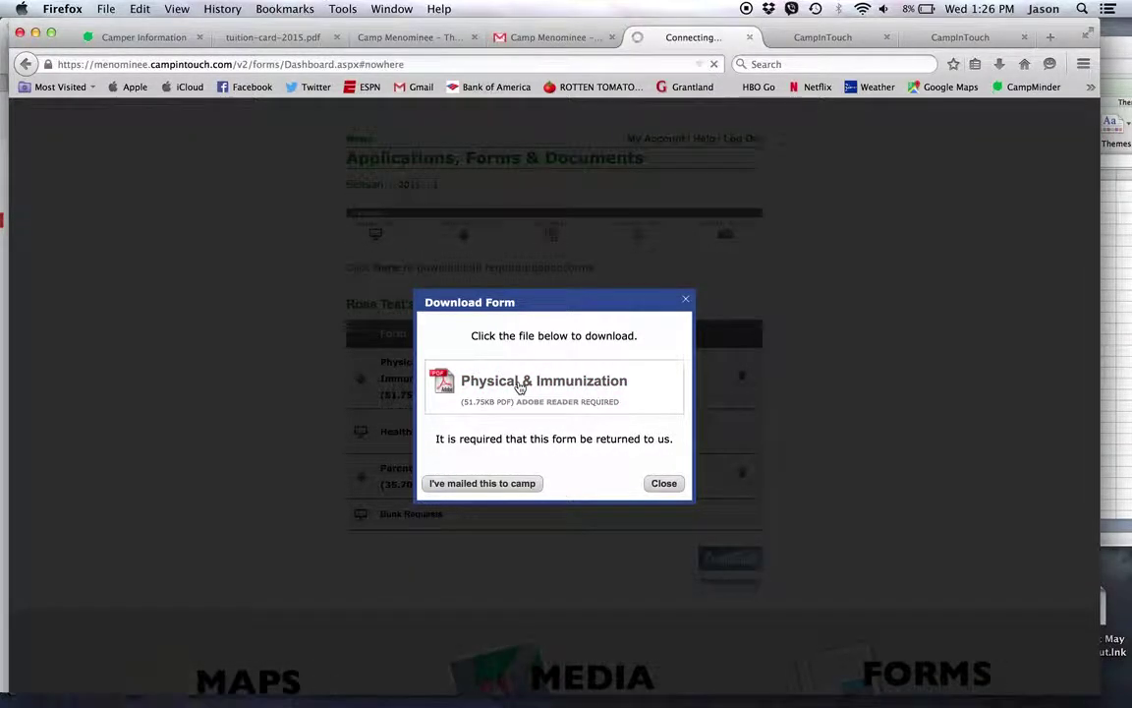
pyautogui.click(125, 324)
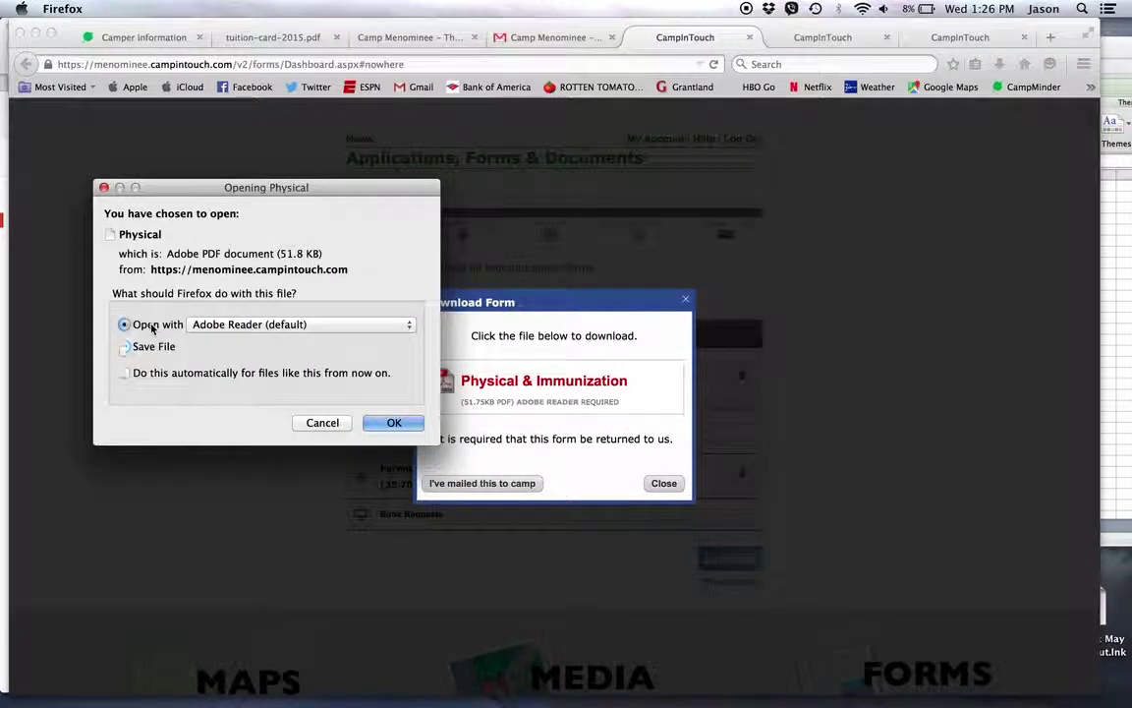
pyautogui.click(393, 423)
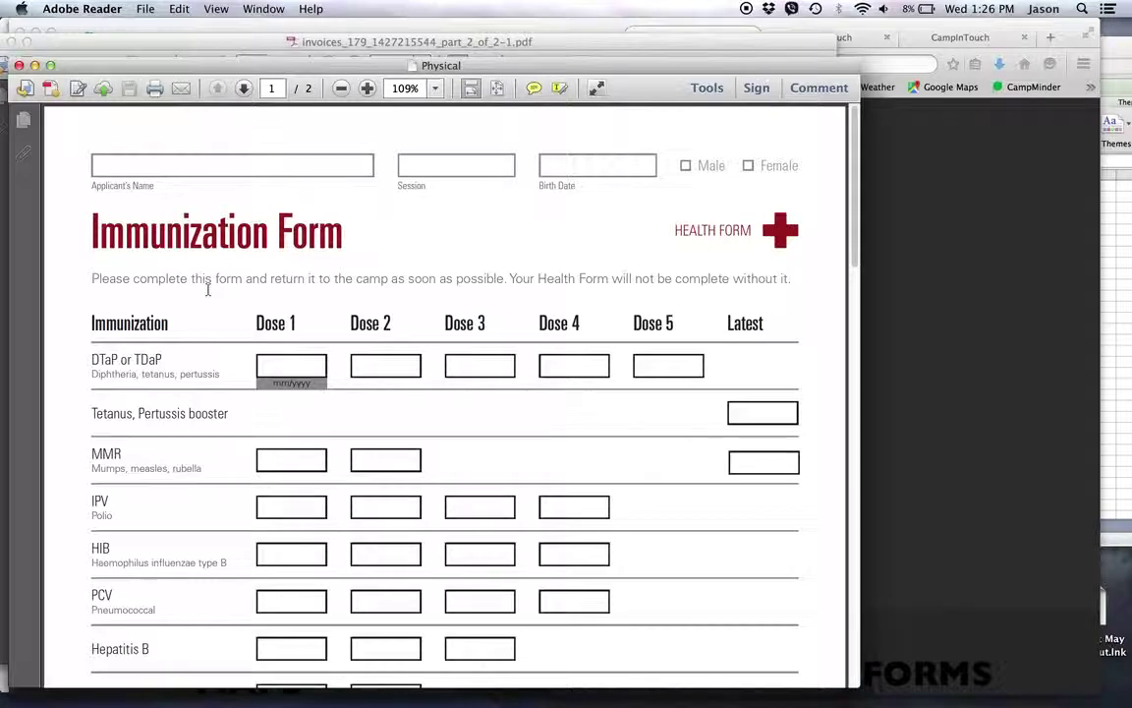
# Scroll the form past the immunization table to the page 2 Physician's Examination.
pyautogui.scroll(-1, 278, 357)
pyautogui.scroll(-5, 279, 357)
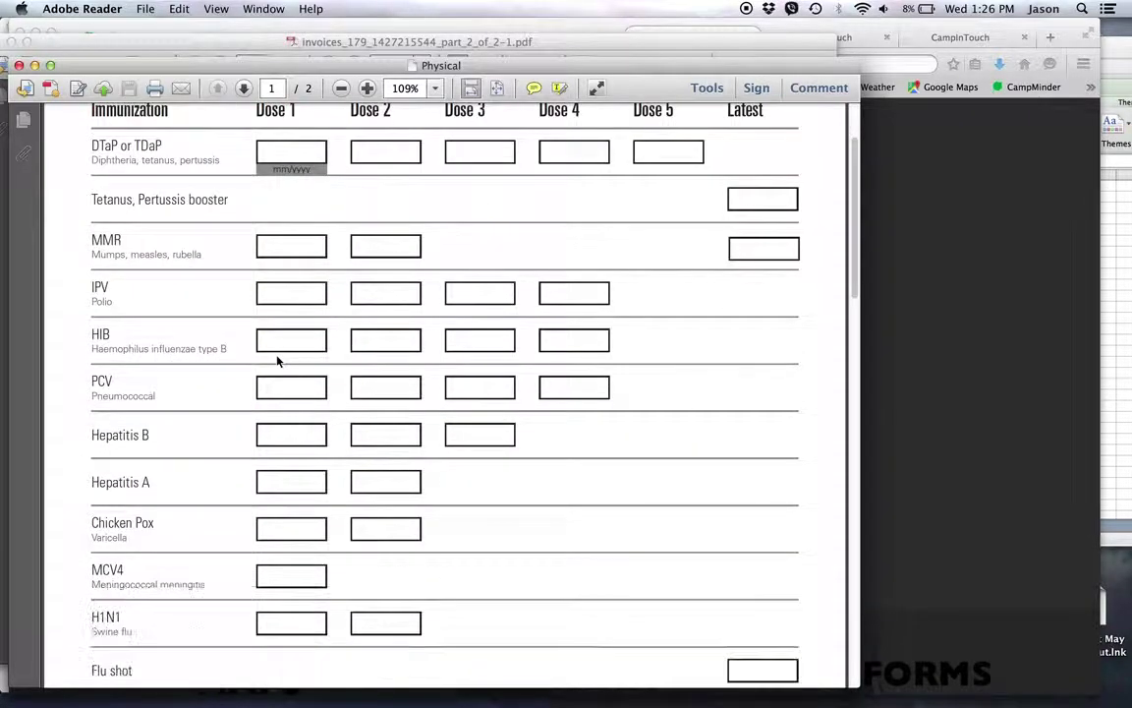
pyautogui.scroll(-2, 279, 357)
pyautogui.scroll(-4, 278, 363)
pyautogui.scroll(-5, 278, 362)
pyautogui.scroll(-4, 277, 362)
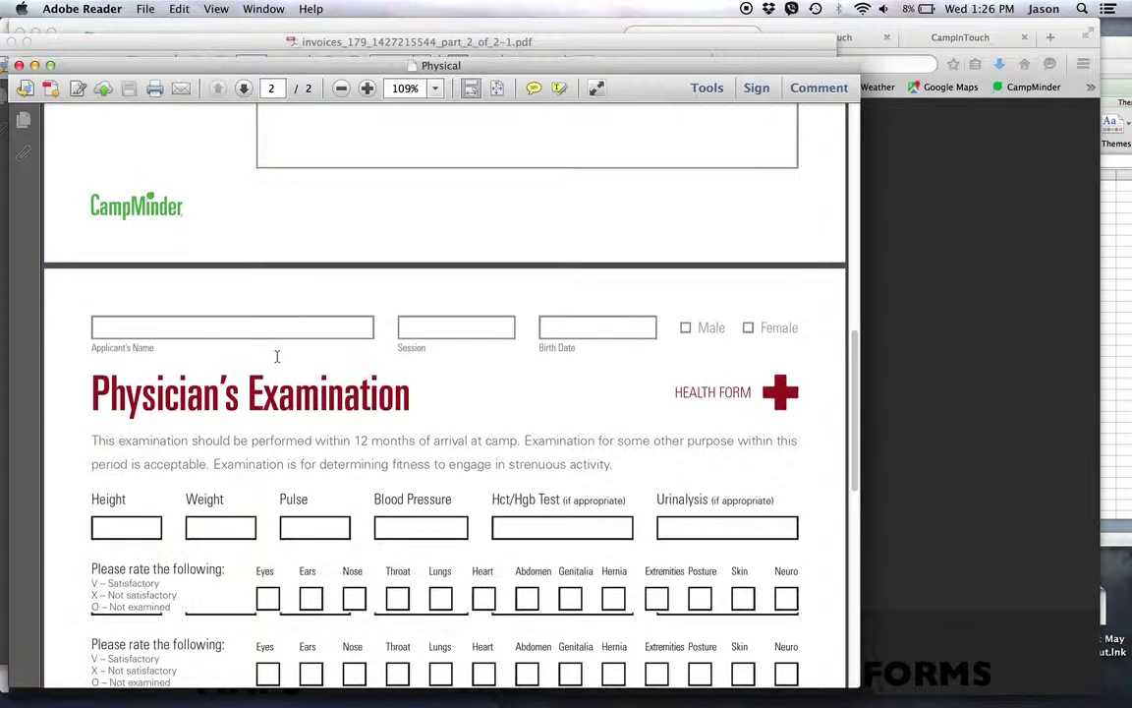
pyautogui.scroll(-2, 277, 362)
pyautogui.scroll(-2, 277, 362)
# Back in CampInTouch, close the Download Form dialog and open the Health History form.
pyautogui.click(993, 383)
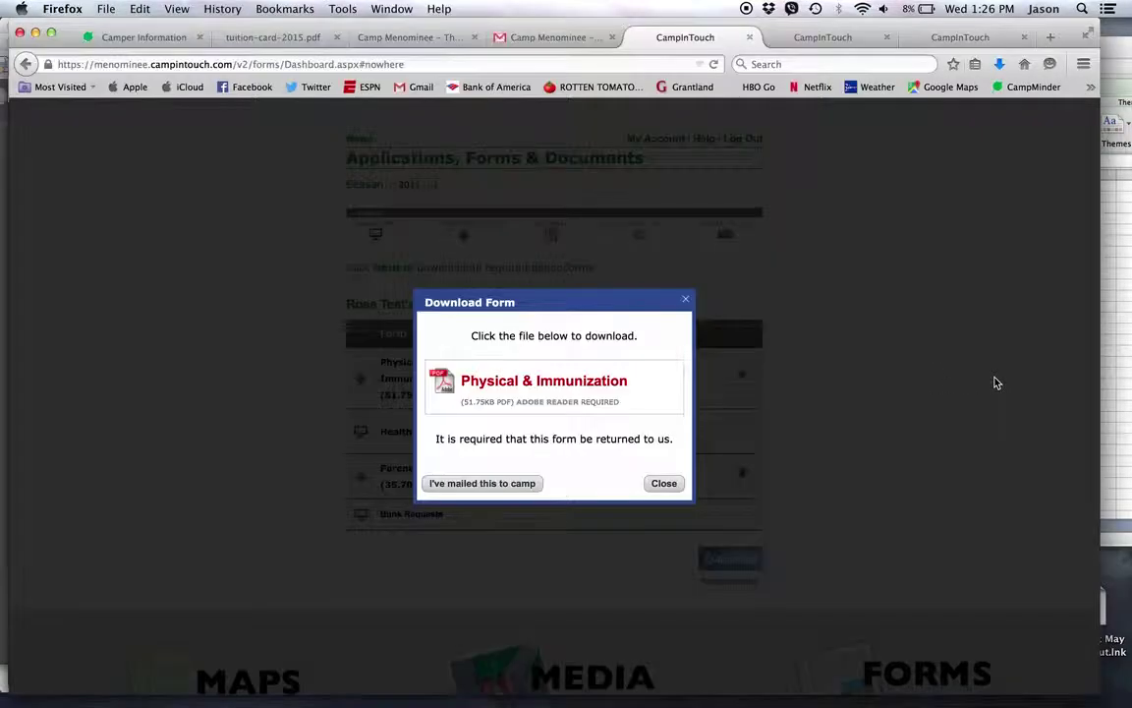
pyautogui.click(668, 482)
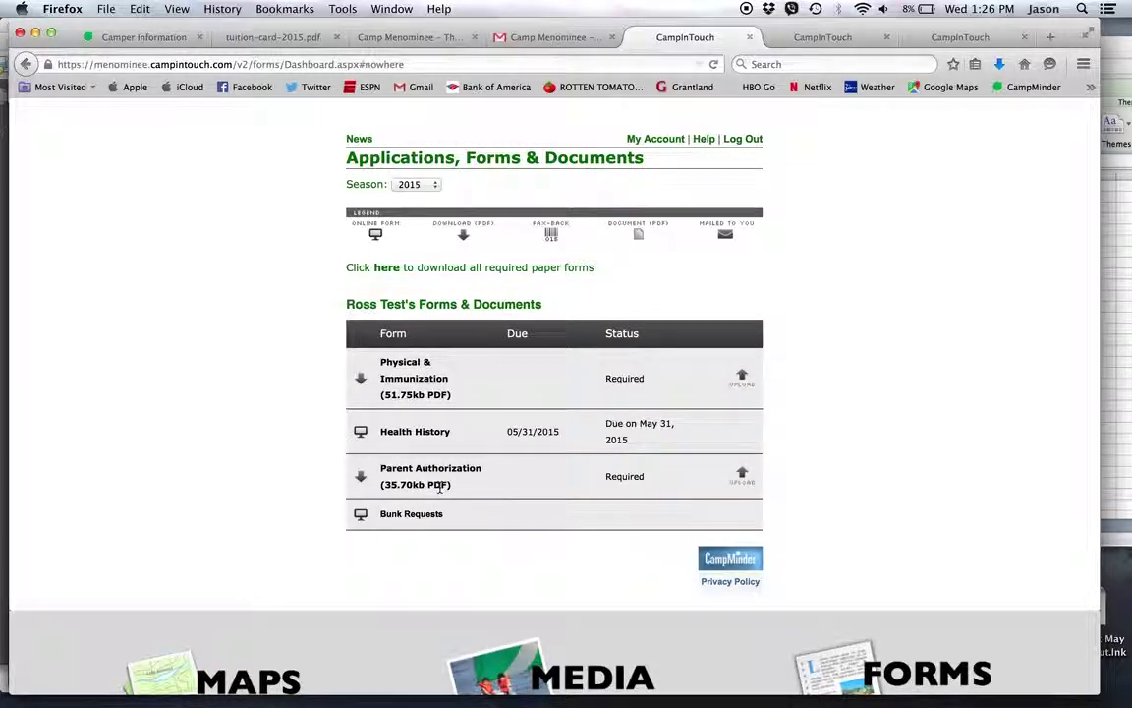
pyautogui.click(414, 433)
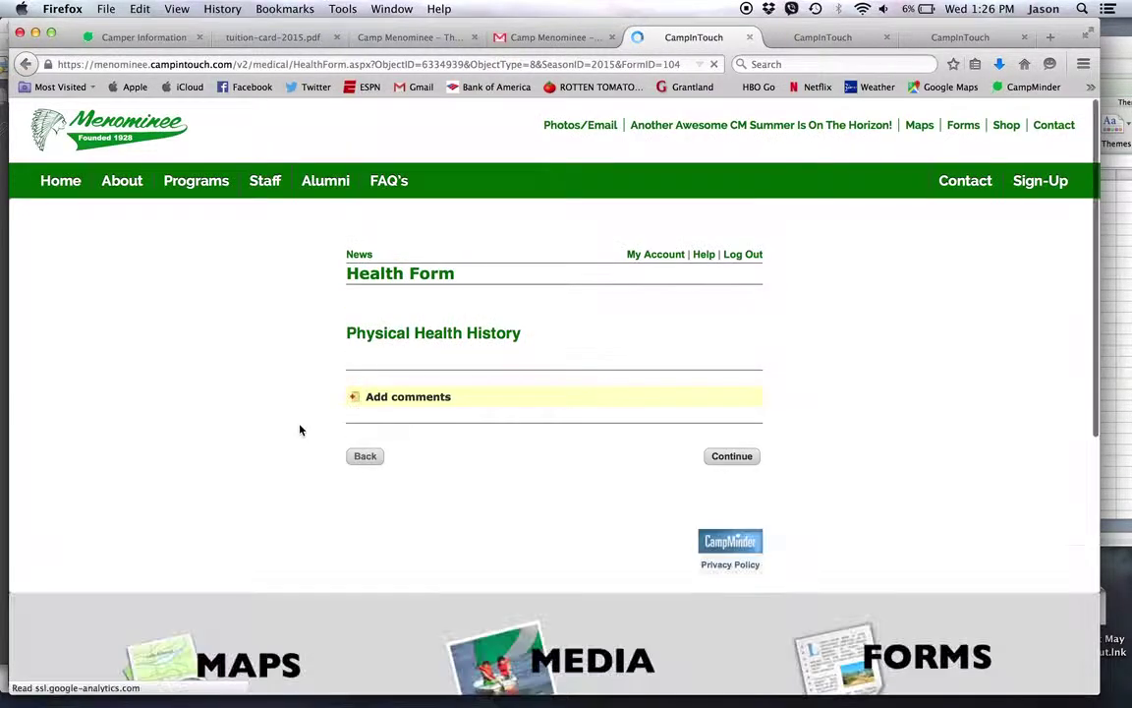
# Review the Health Form's contacts, health care providers and insurance sections.
pyautogui.scroll(-2, 328, 461)
pyautogui.scroll(-1, 327, 461)
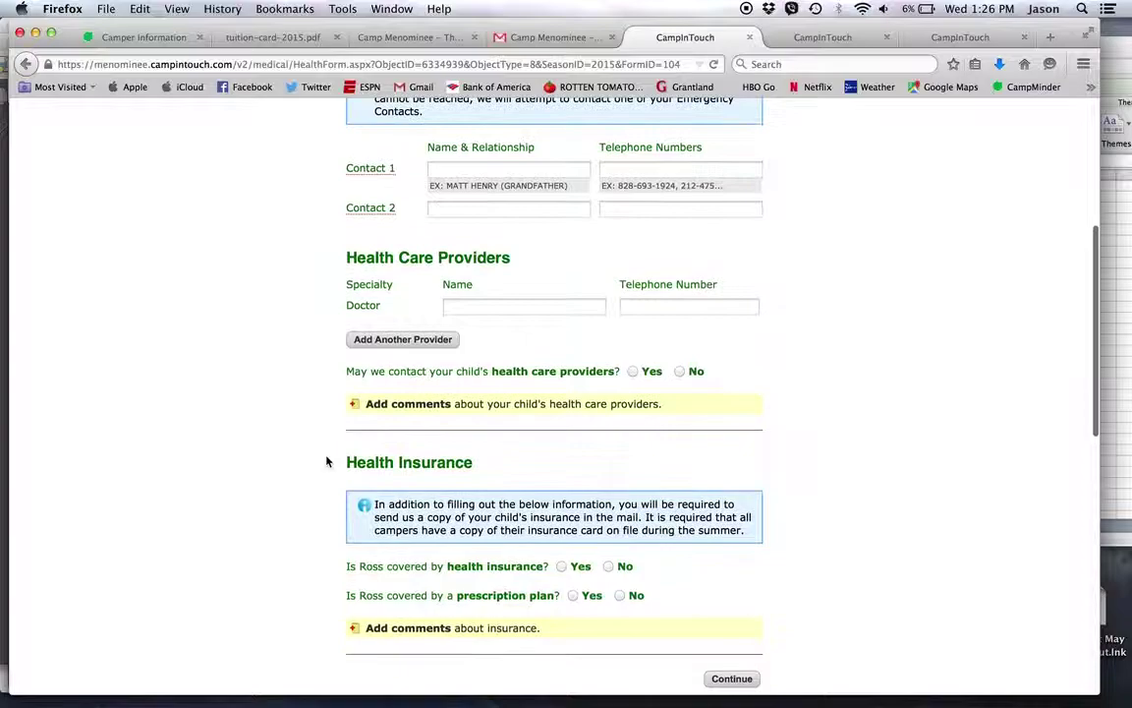
pyautogui.scroll(-3, 327, 461)
pyautogui.scroll(-2, 327, 460)
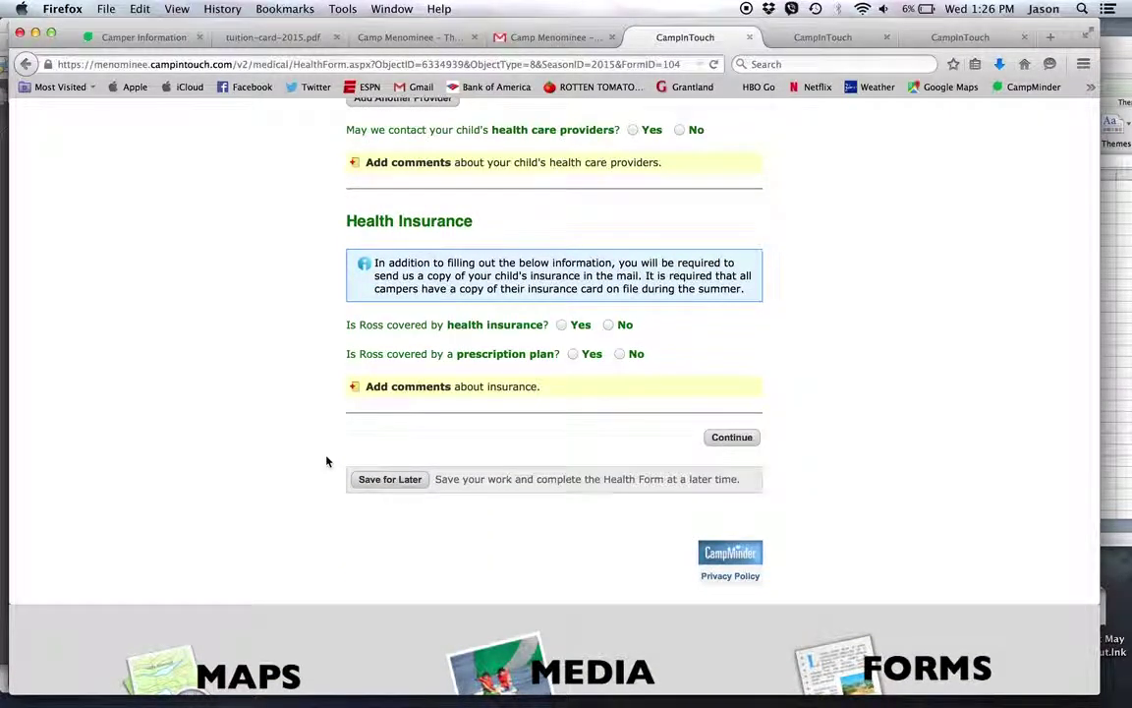
pyautogui.scroll(3, 327, 461)
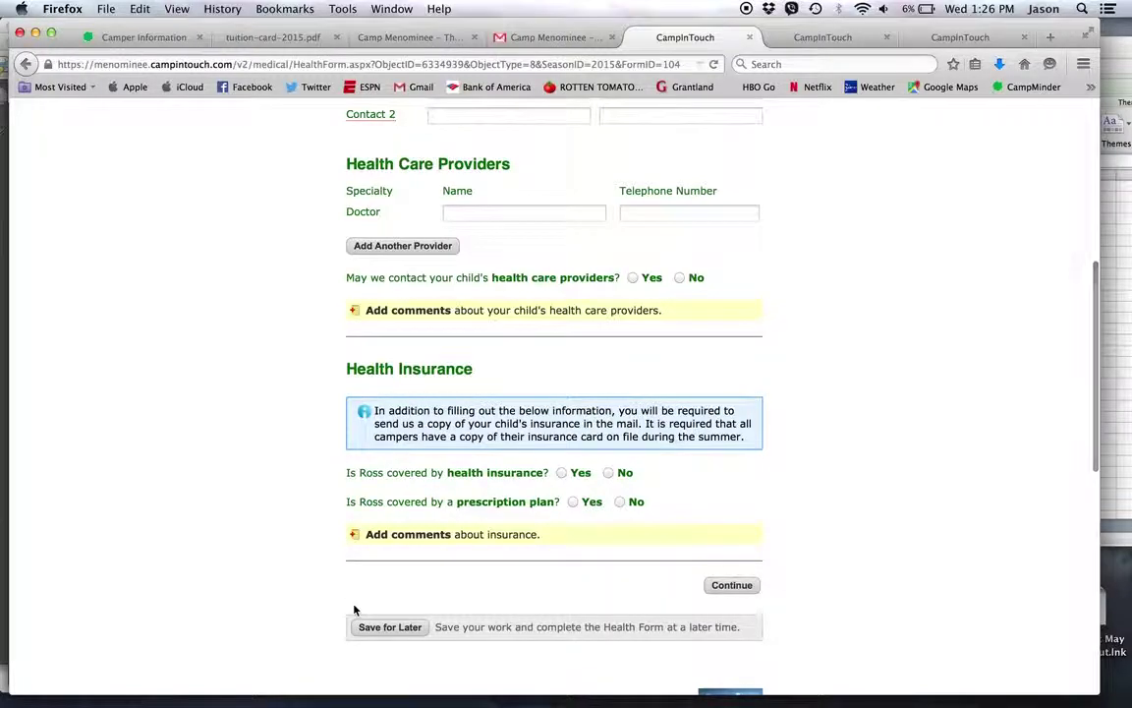
pyautogui.scroll(1, 310, 455)
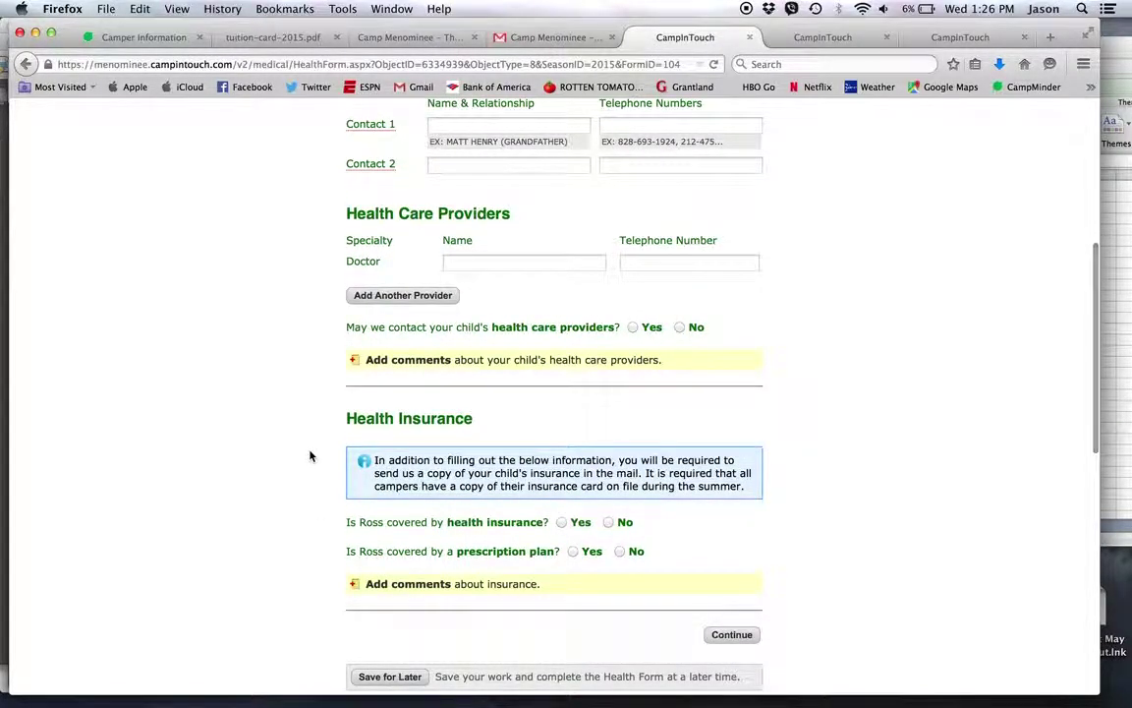
pyautogui.scroll(1, 311, 455)
pyautogui.scroll(1, 311, 455)
pyautogui.scroll(-4, 311, 455)
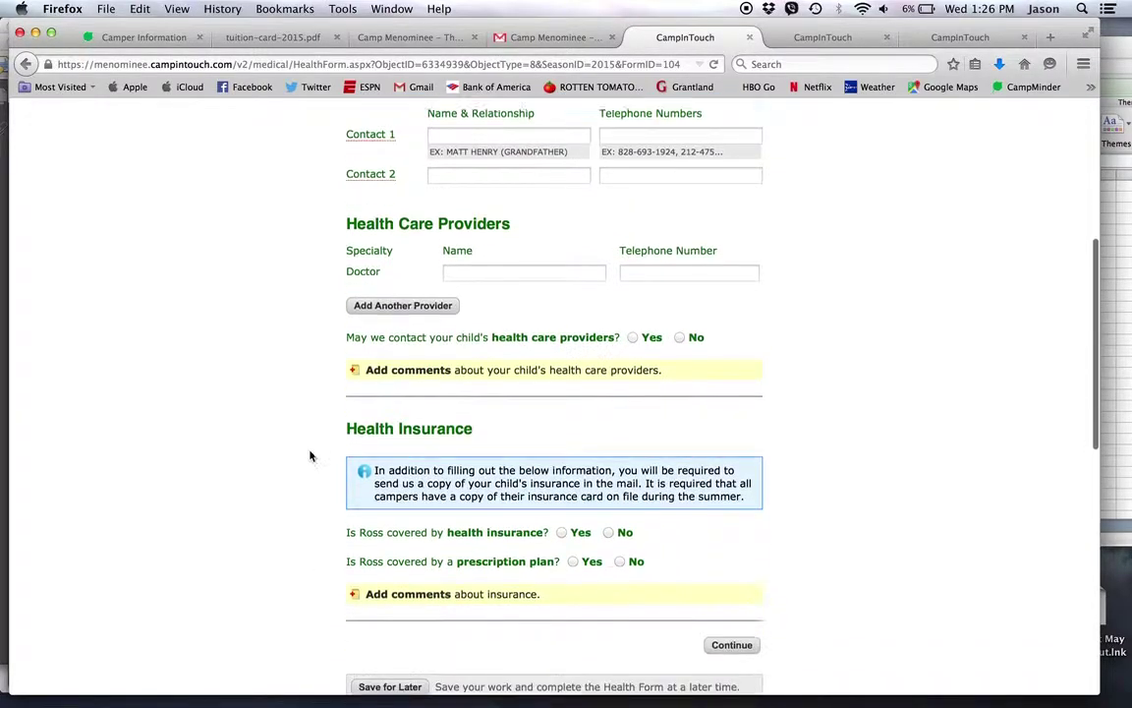
# Try Save for Later on the incomplete health form, dismiss the validation error, and go to the Financial page.
pyautogui.click(371, 565)
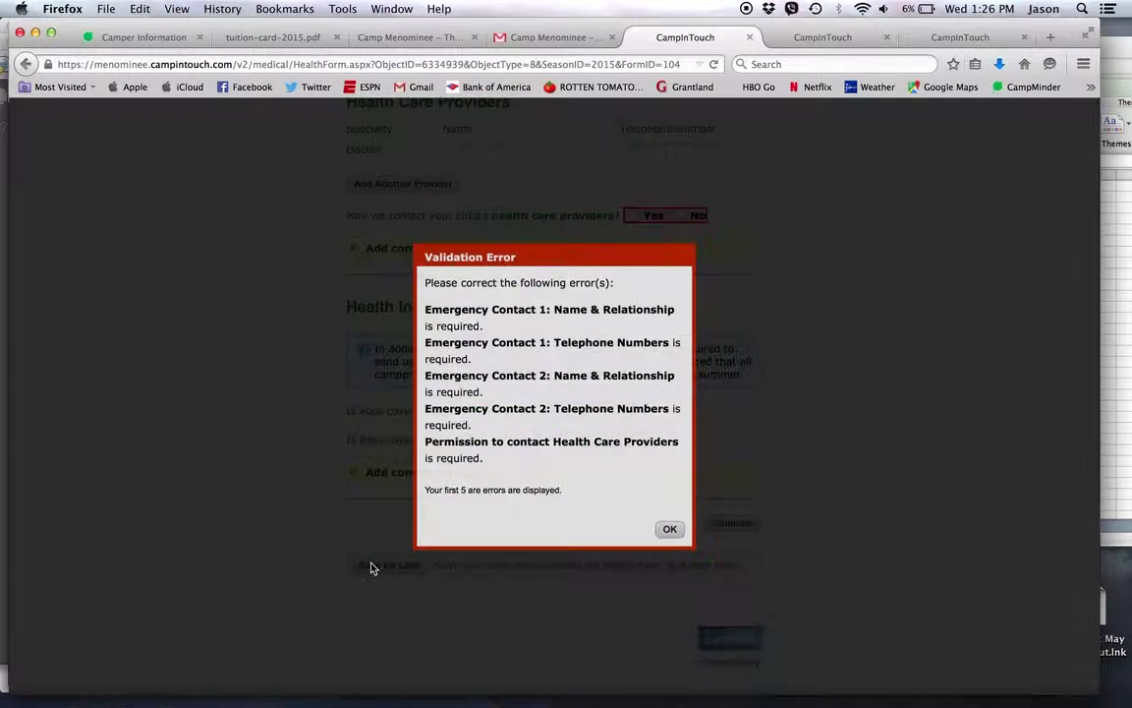
pyautogui.click(669, 528)
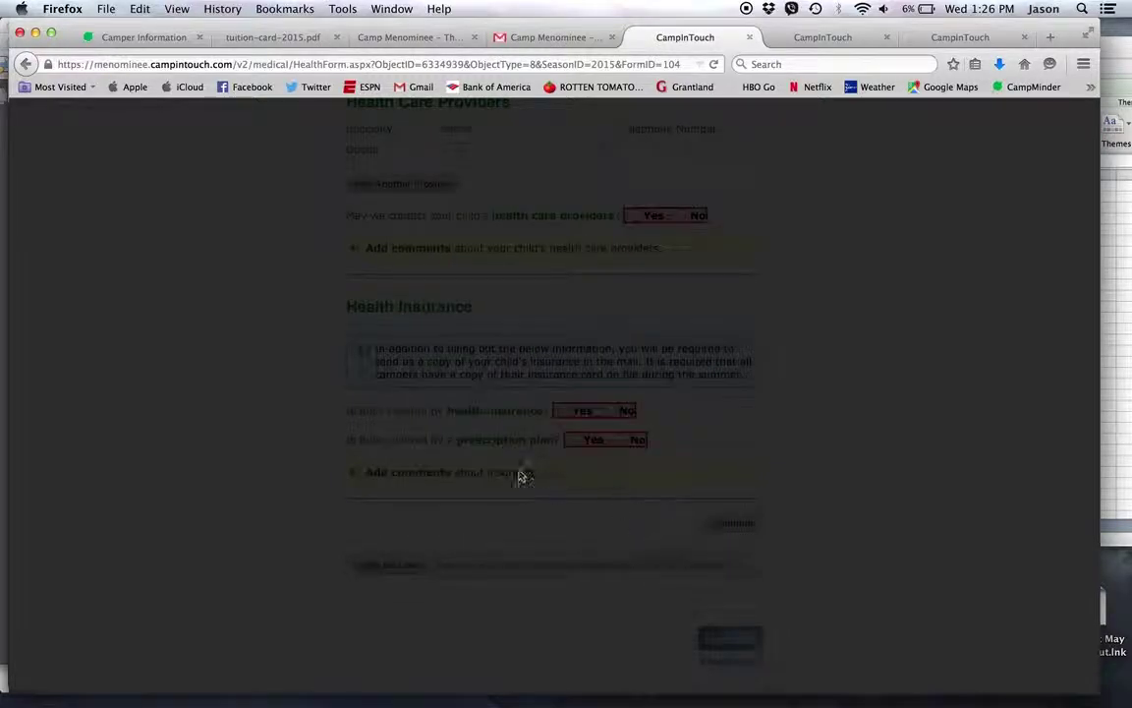
pyautogui.click(398, 471)
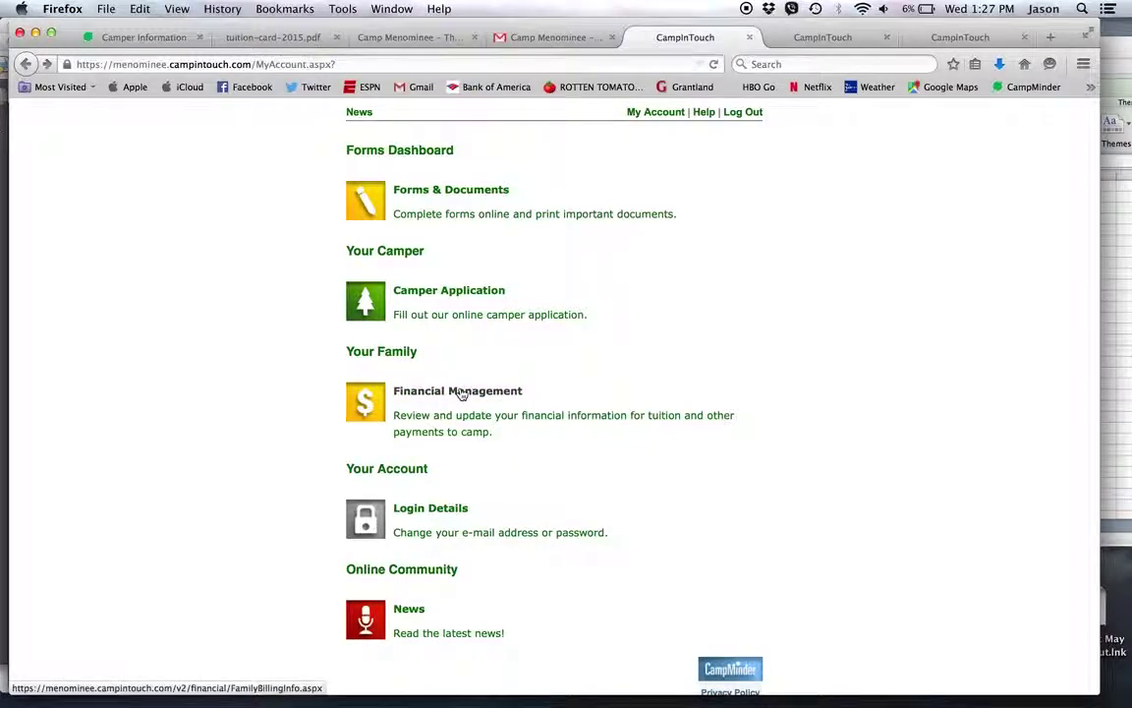
pyautogui.click(460, 393)
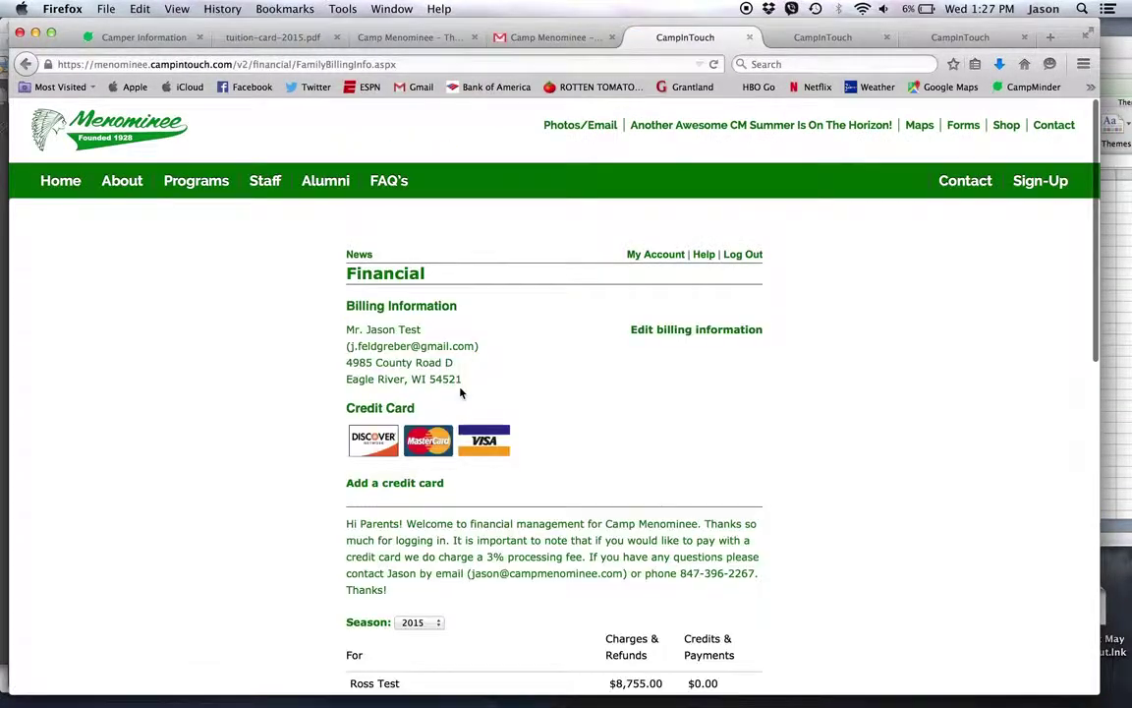
# Open the family billing statement, with 2015 charges totaling $8,755, in Adobe Reader.
pyautogui.scroll(-1, 301, 364)
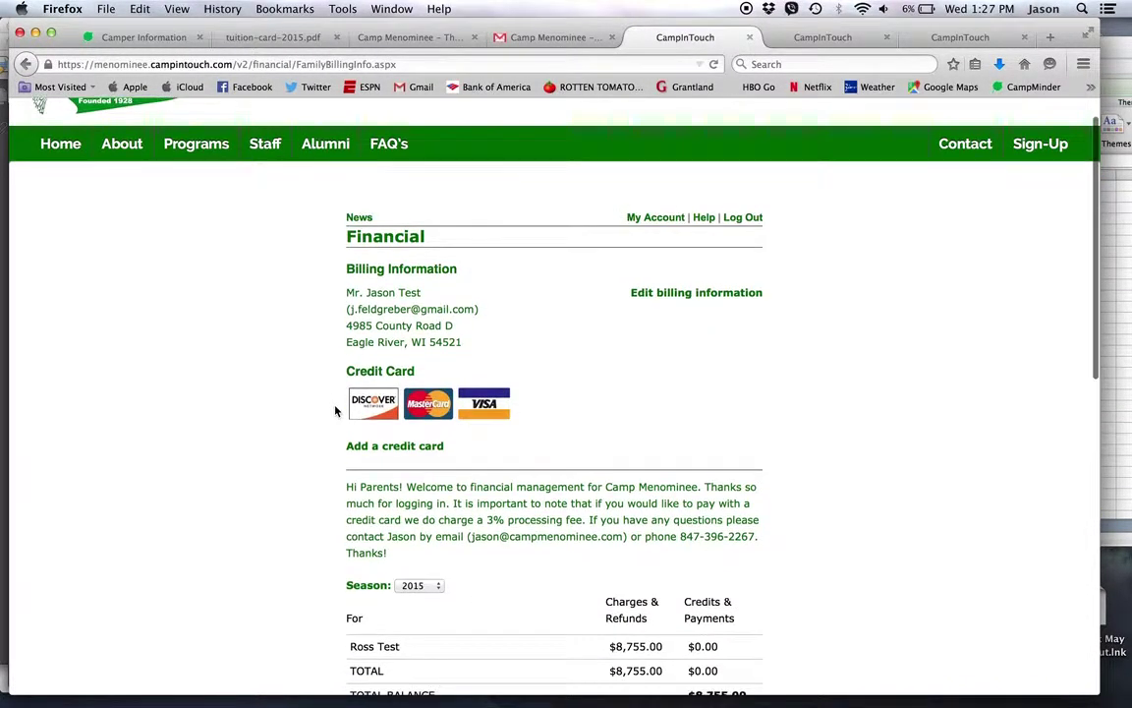
pyautogui.scroll(-3, 303, 415)
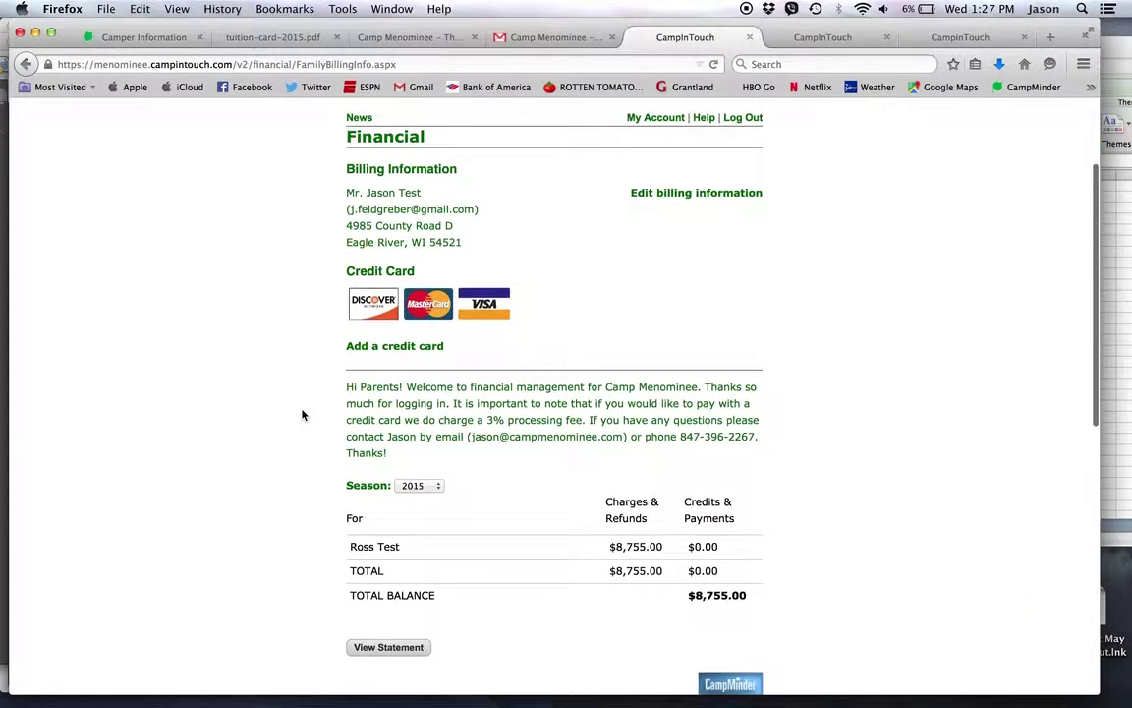
pyautogui.scroll(-2, 303, 414)
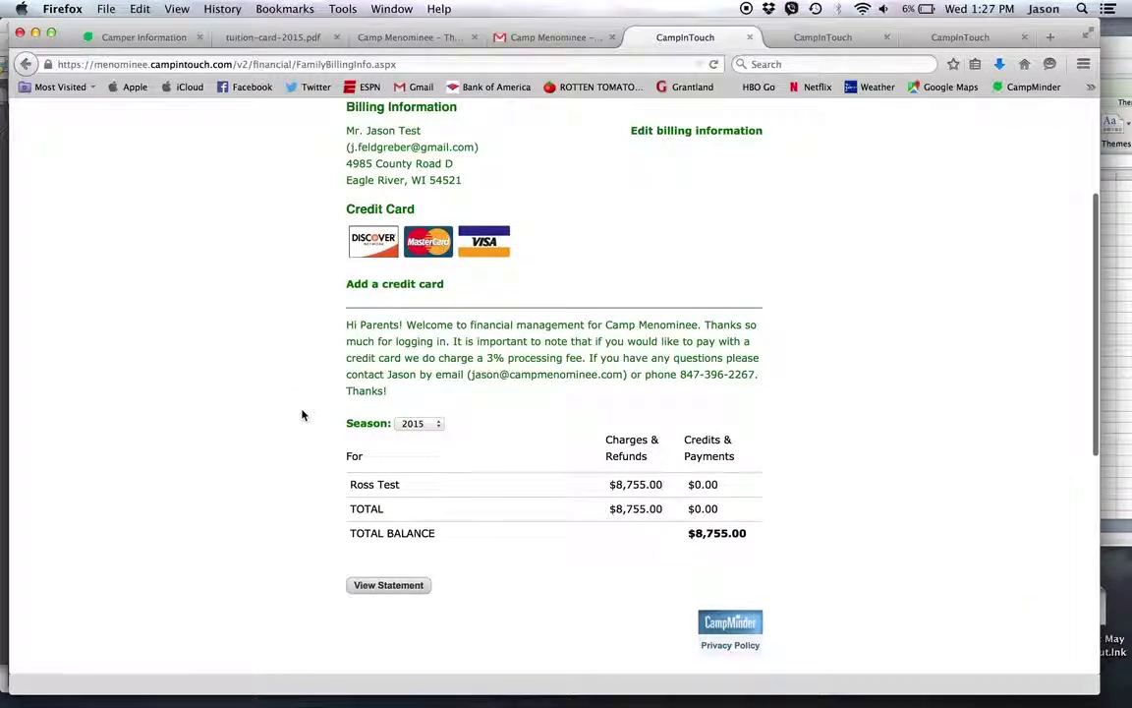
pyautogui.scroll(4, 308, 364)
pyautogui.scroll(-3, 311, 361)
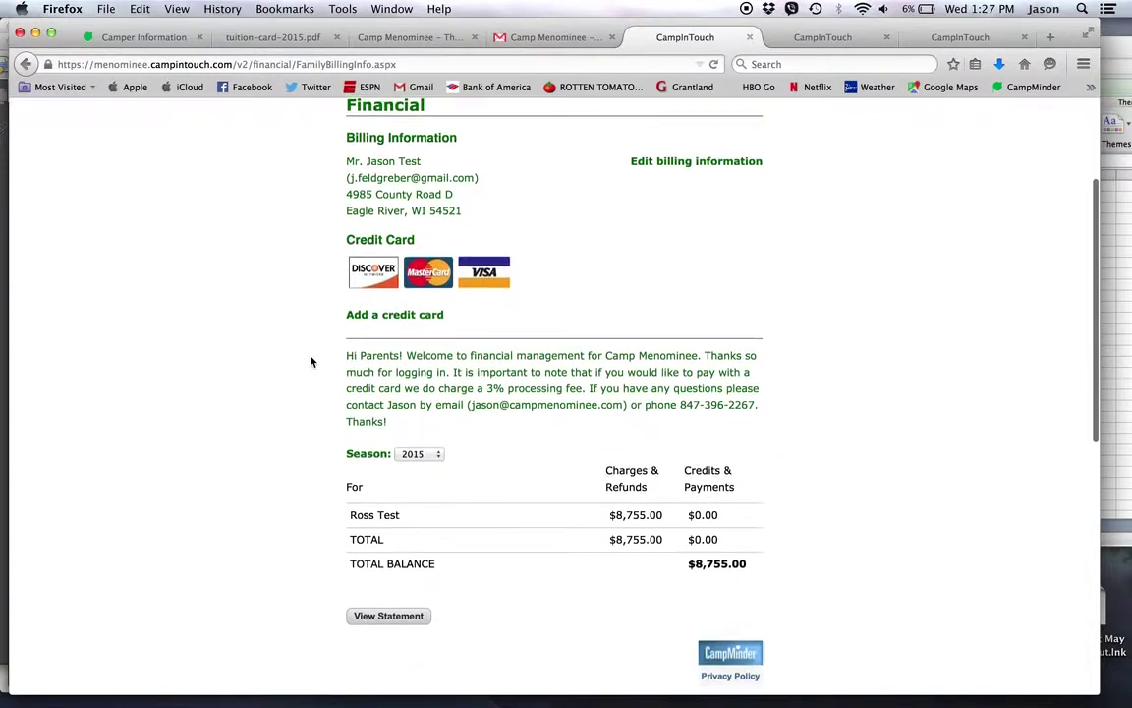
pyautogui.scroll(-1, 310, 362)
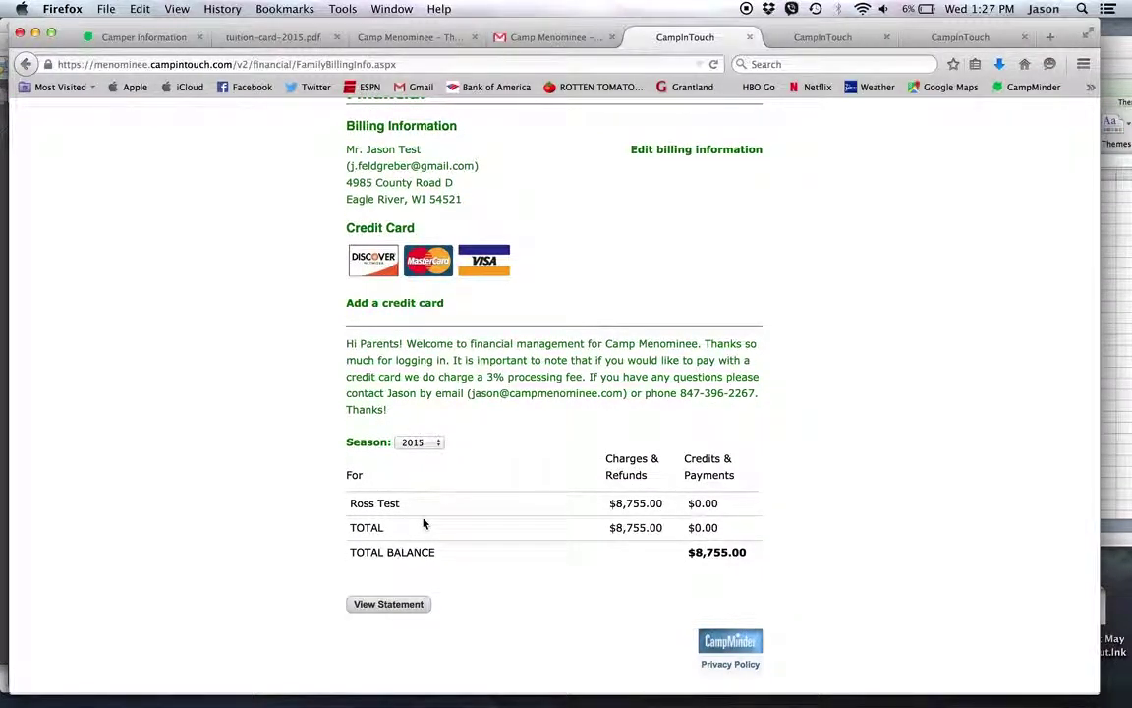
pyautogui.click(383, 605)
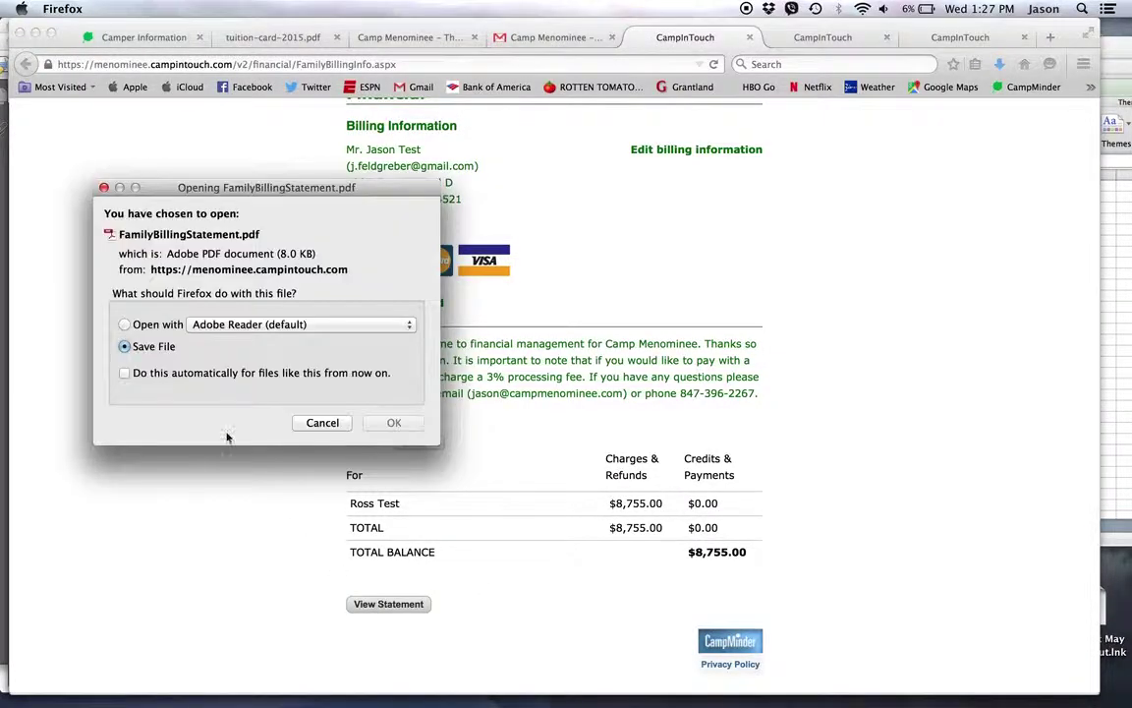
pyautogui.click(165, 325)
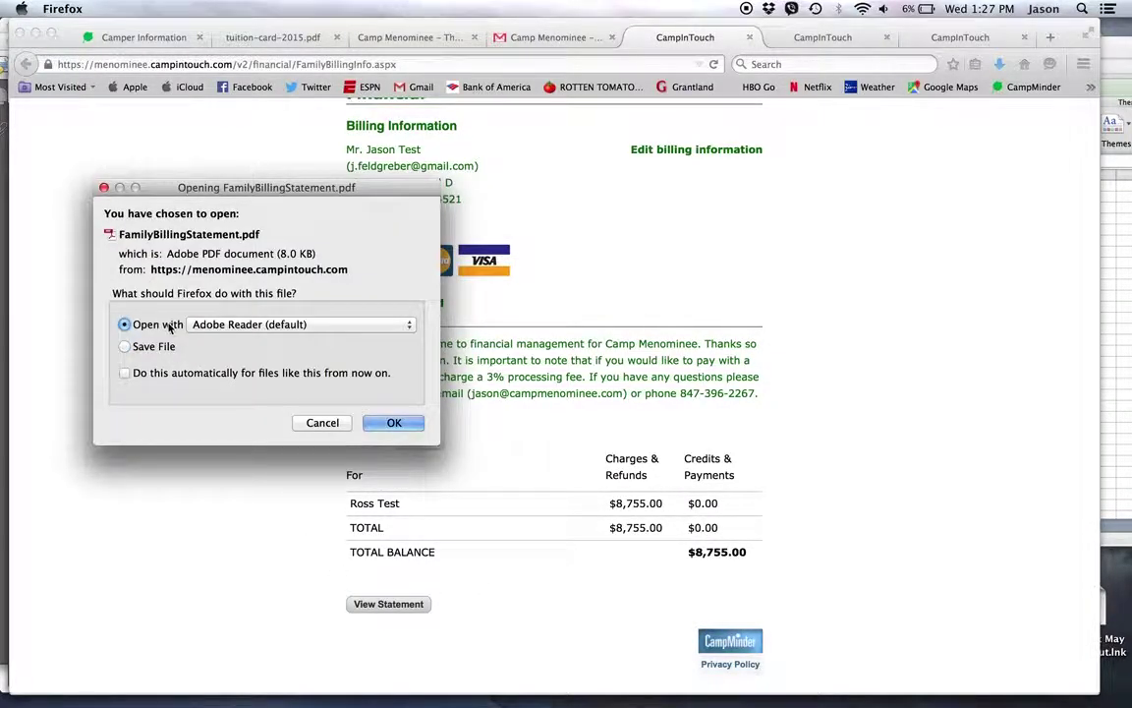
pyautogui.click(390, 421)
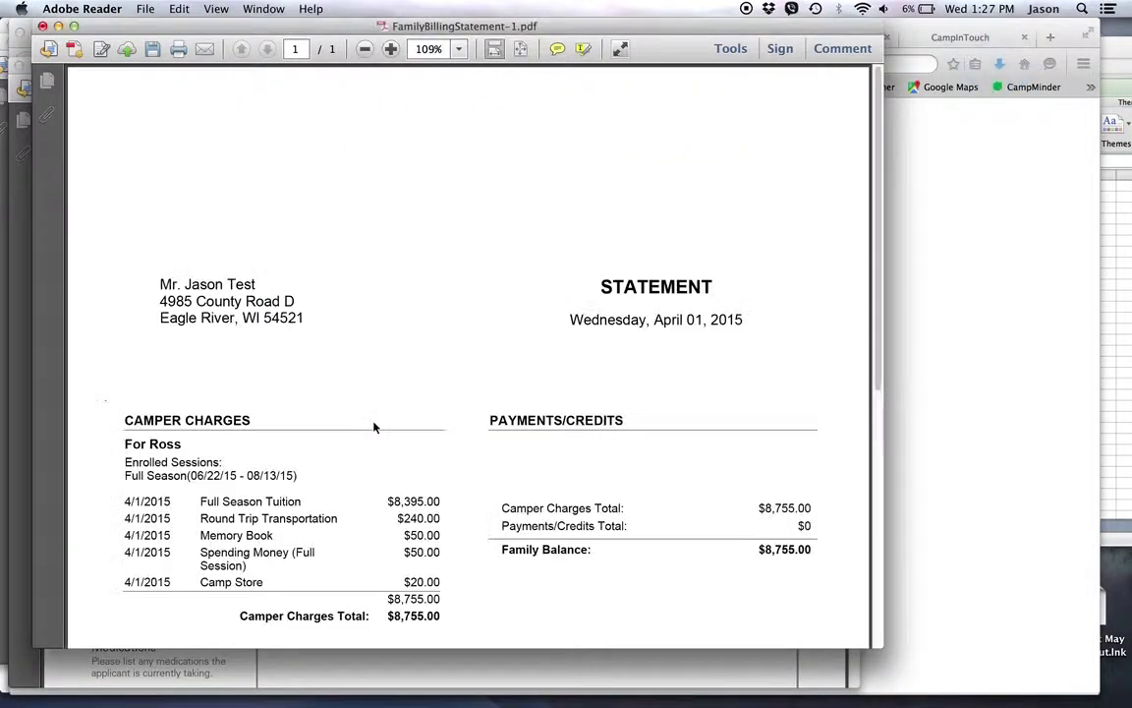
# Review the billing statement's camper charges totalling $8,755.00, then return to the Financial page.
pyautogui.scroll(-5, 374, 427)
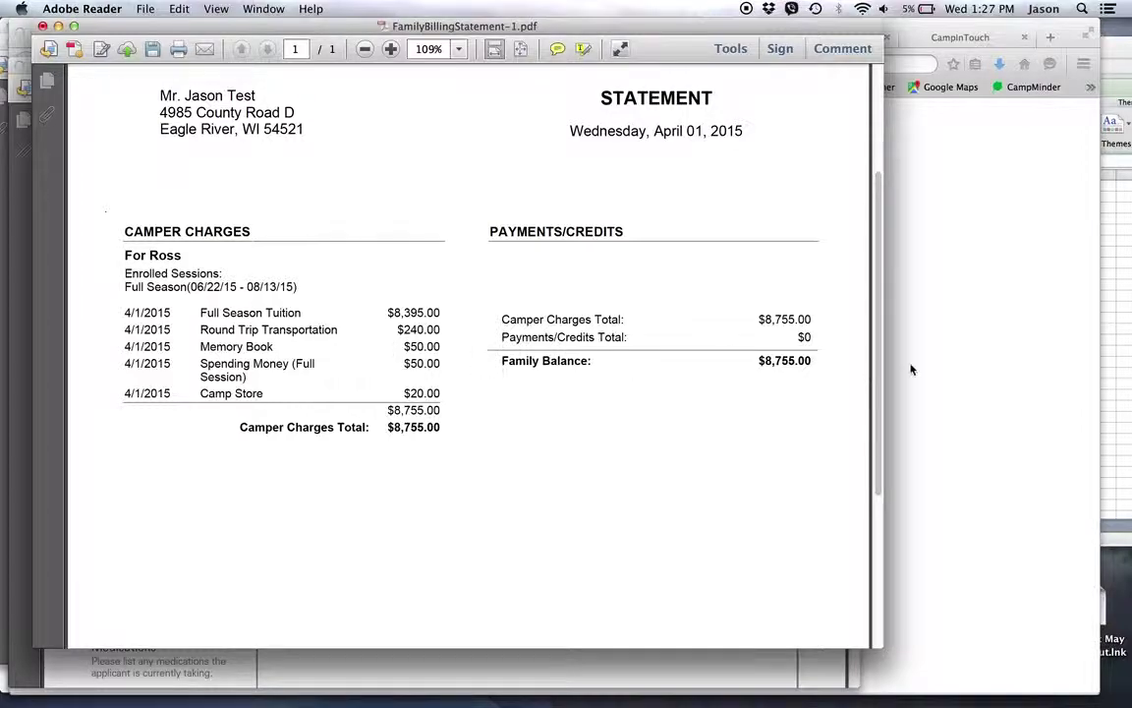
pyautogui.click(987, 374)
pyautogui.scroll(-1, 875, 422)
pyautogui.scroll(-1, 874, 422)
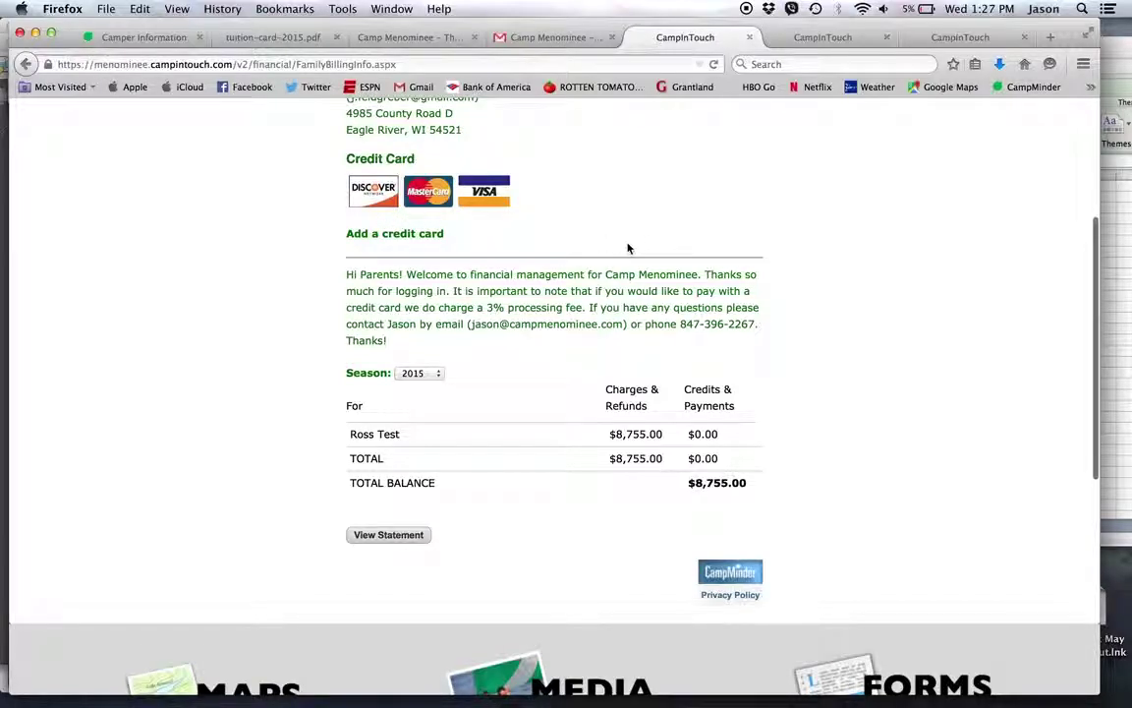
pyautogui.scroll(2, 626, 246)
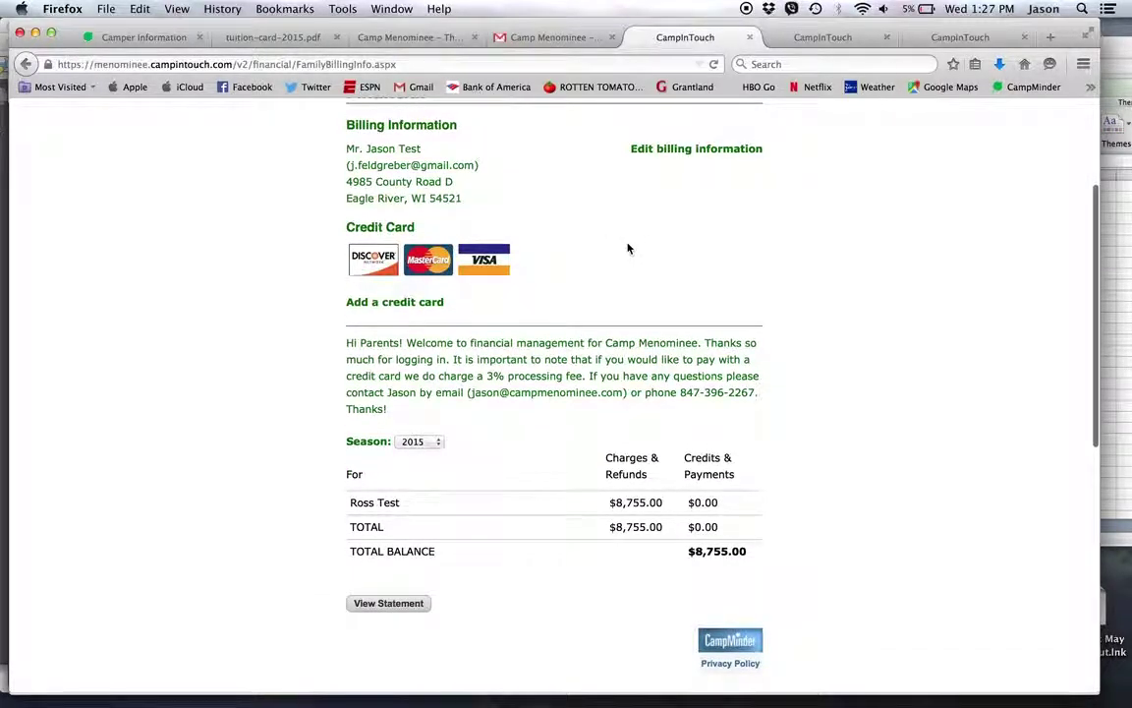
pyautogui.click(442, 305)
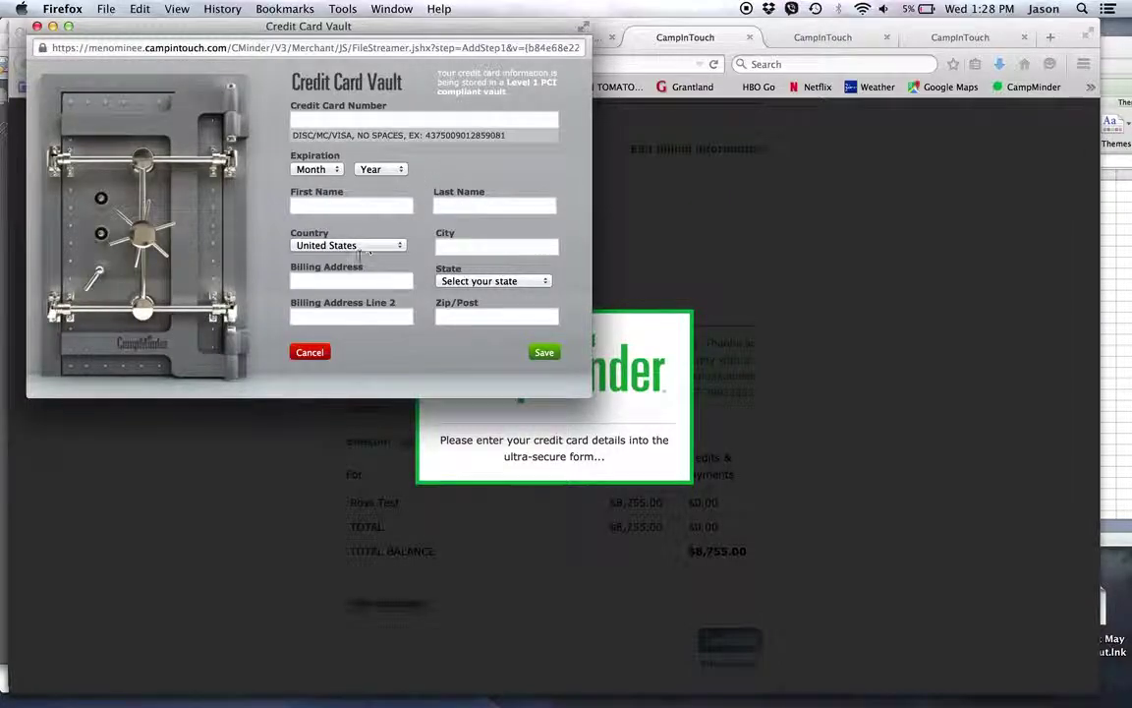
pyautogui.click(310, 351)
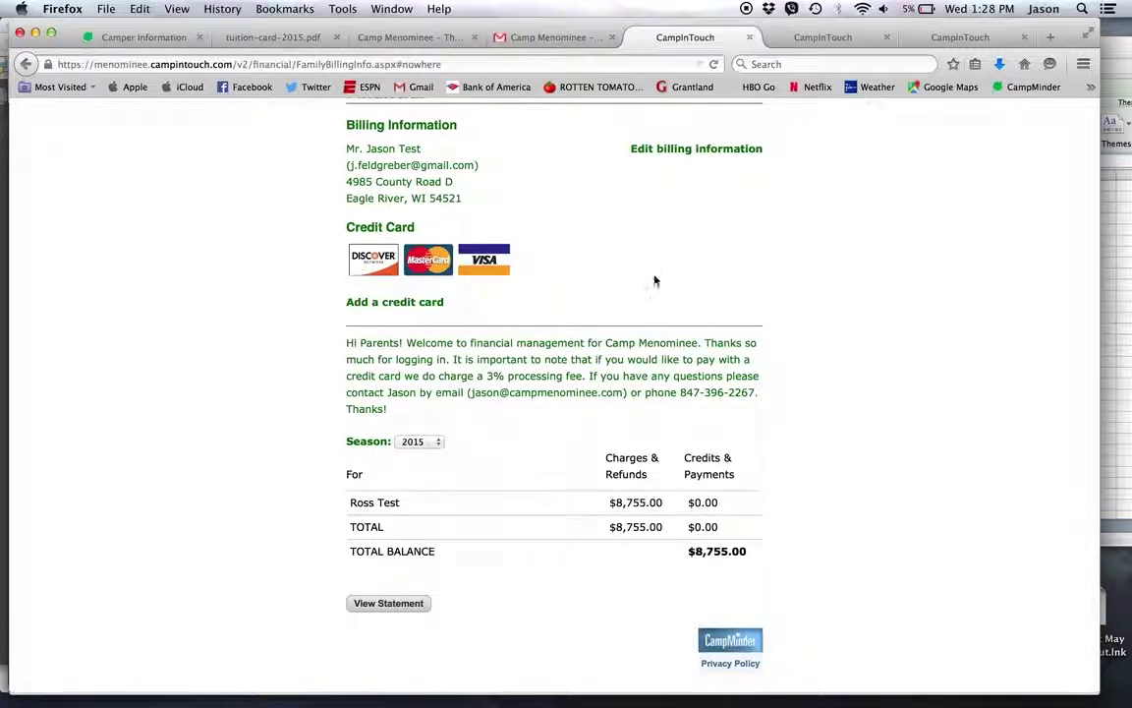
pyautogui.scroll(2, 654, 280)
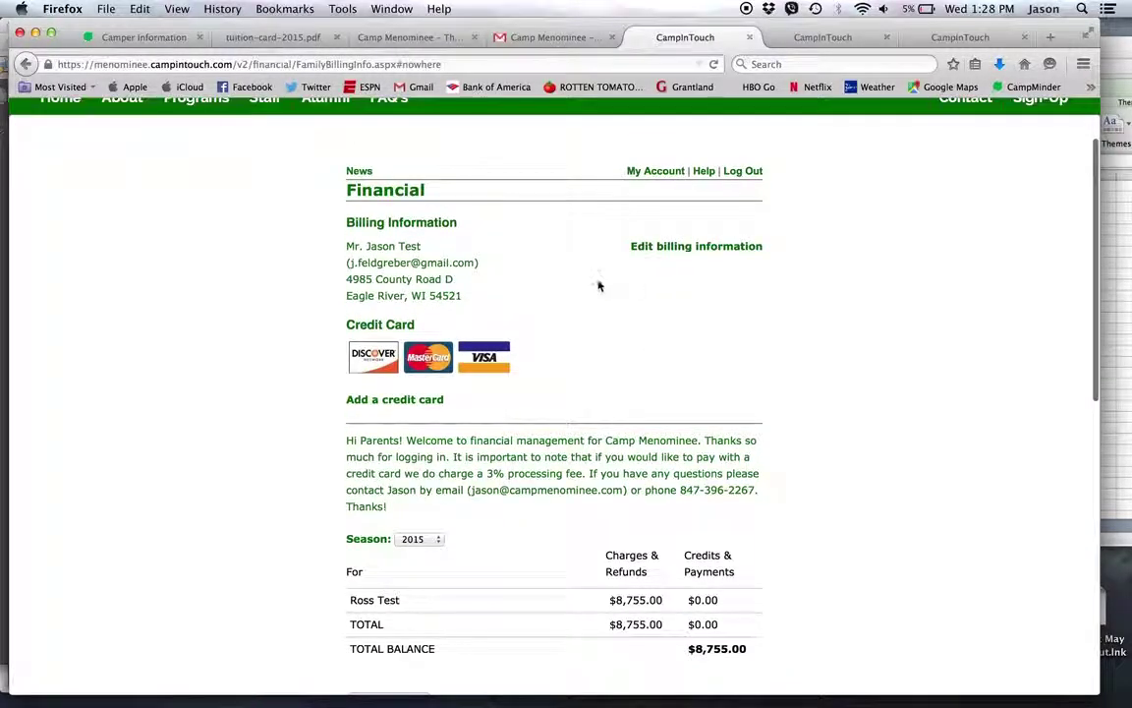
# Go back from the Financial page to the My Account dashboard, then view the CampInTouch login tab.
pyautogui.scroll(-2, 594, 285)
pyautogui.press('super+Left')
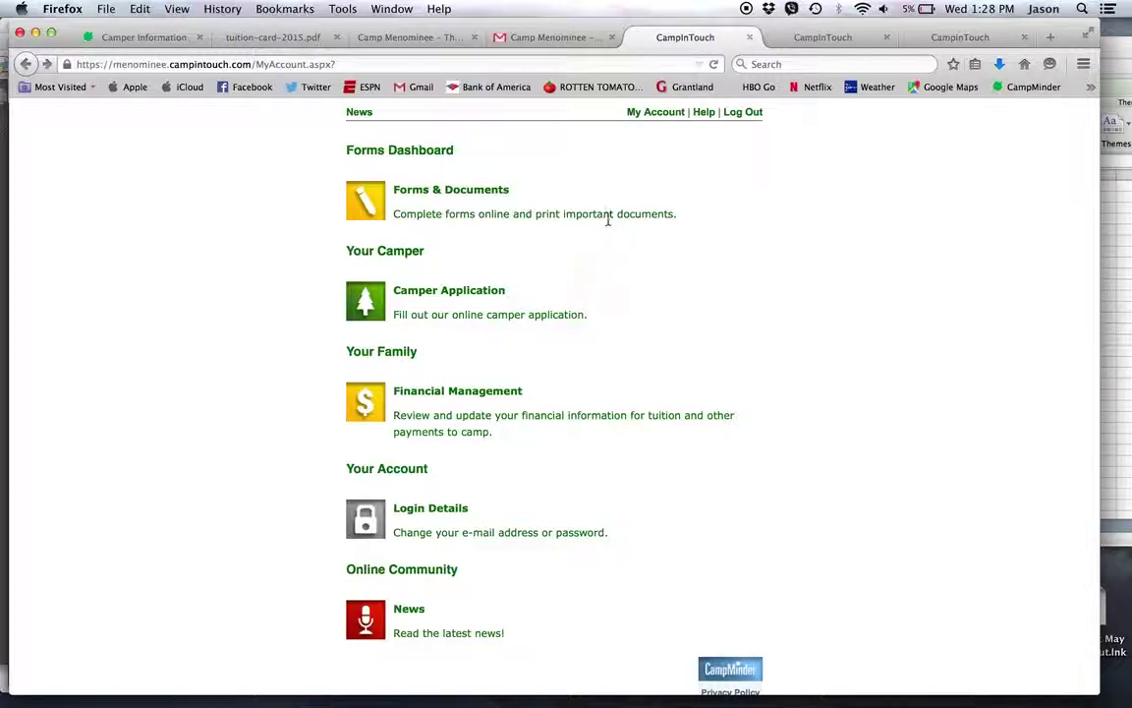
pyautogui.click(949, 37)
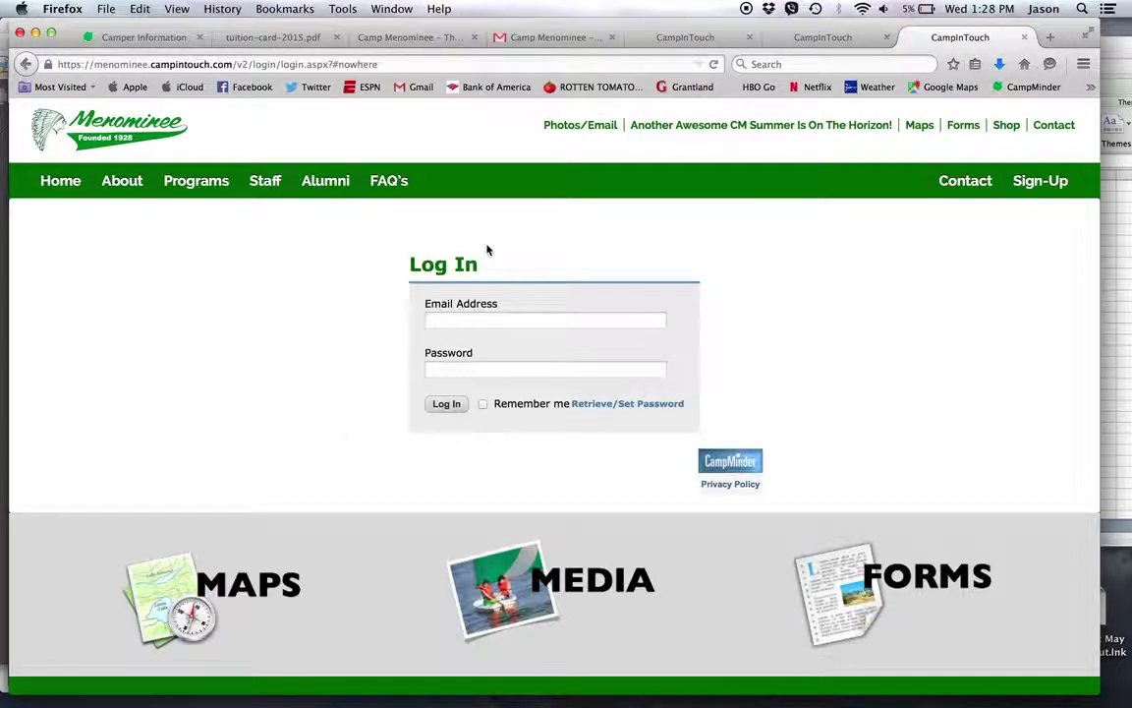